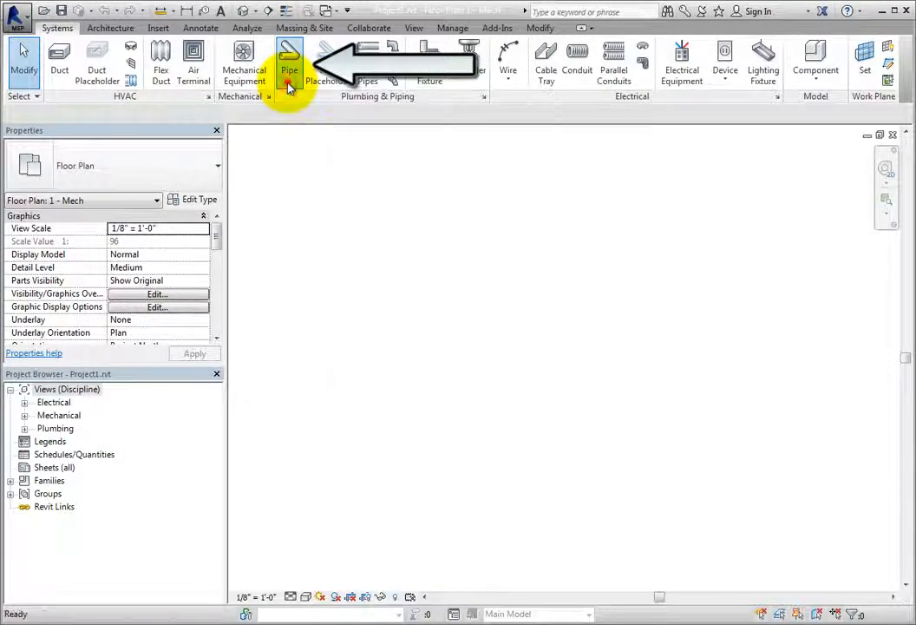
Start the Pipe tool in the floor plan and review the available pipe types, keeping Standard.
click(288, 82)
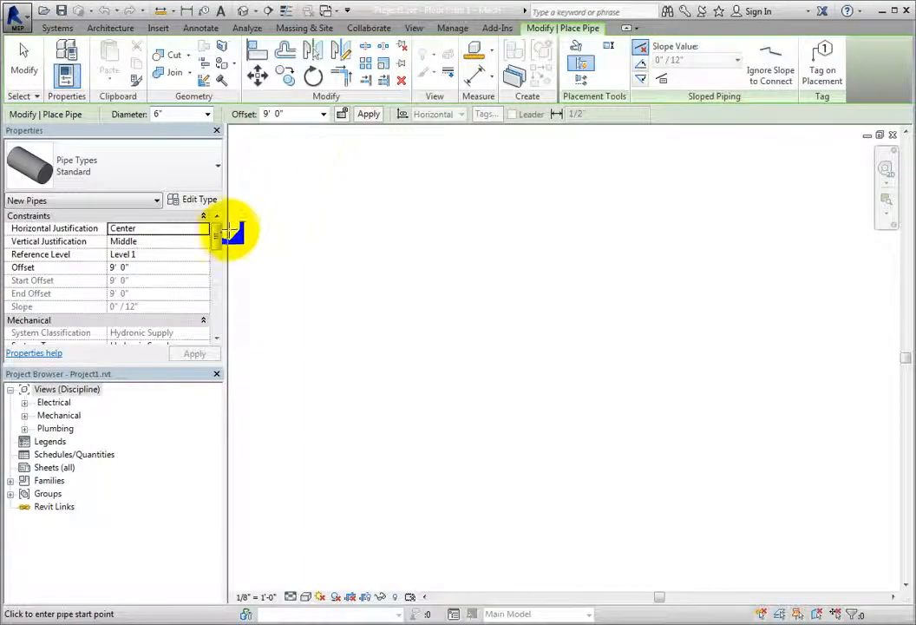
mouse_move(219, 239)
mouse_down()
mouse_move(210, 320)
mouse_move(217, 235)
mouse_up()
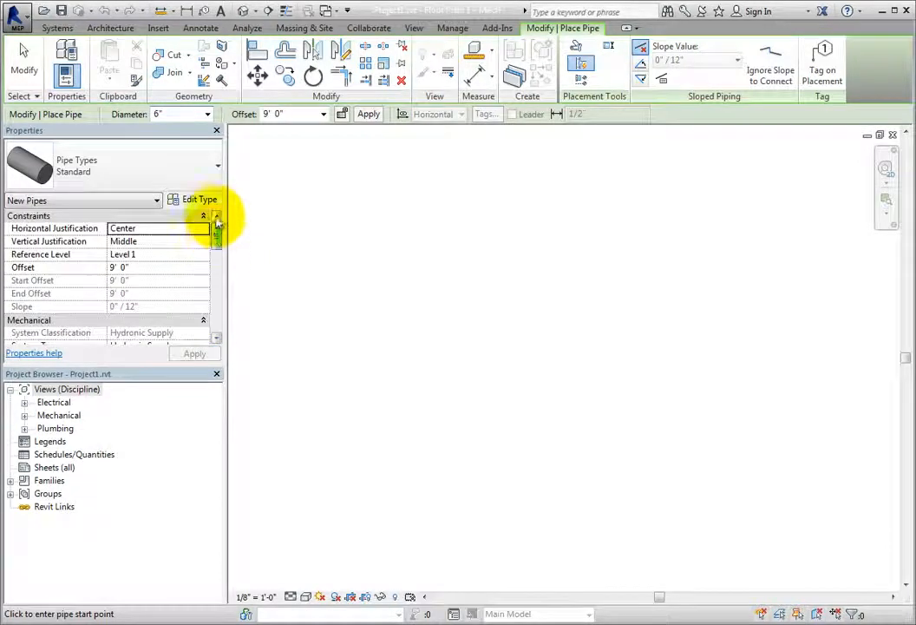
click(217, 181)
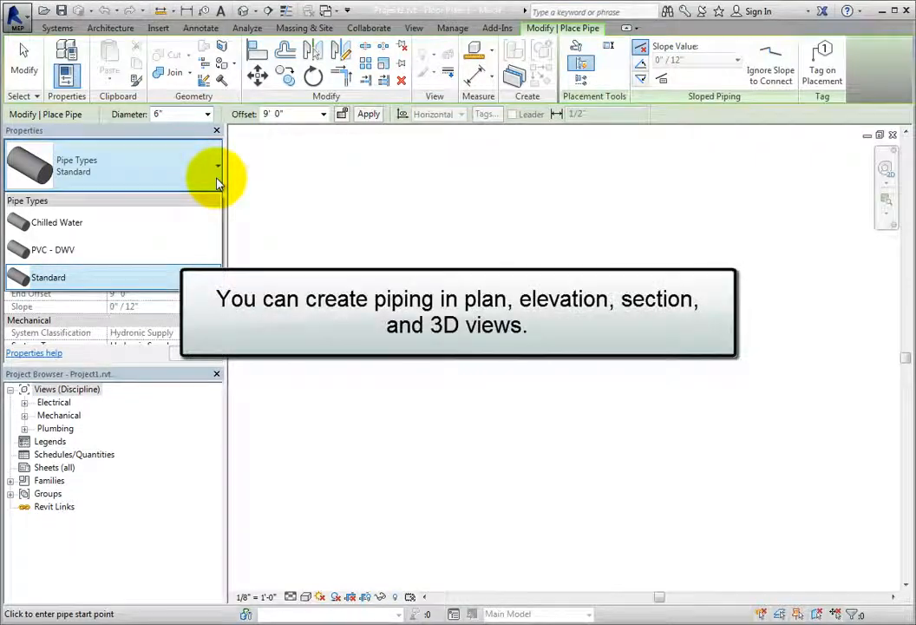
click(216, 181)
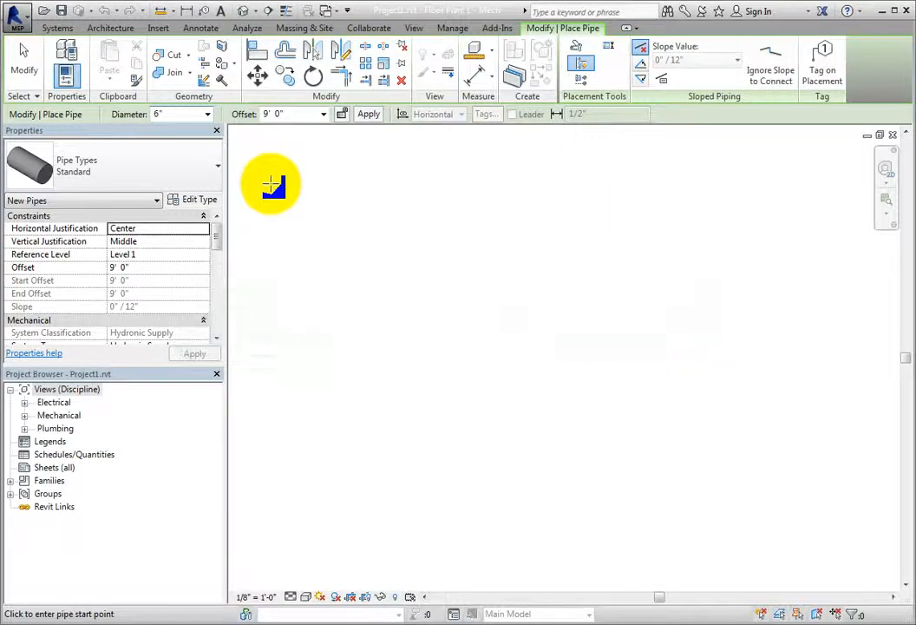
Open the type properties of the Standard pipe and examine the available families and types.
click(208, 203)
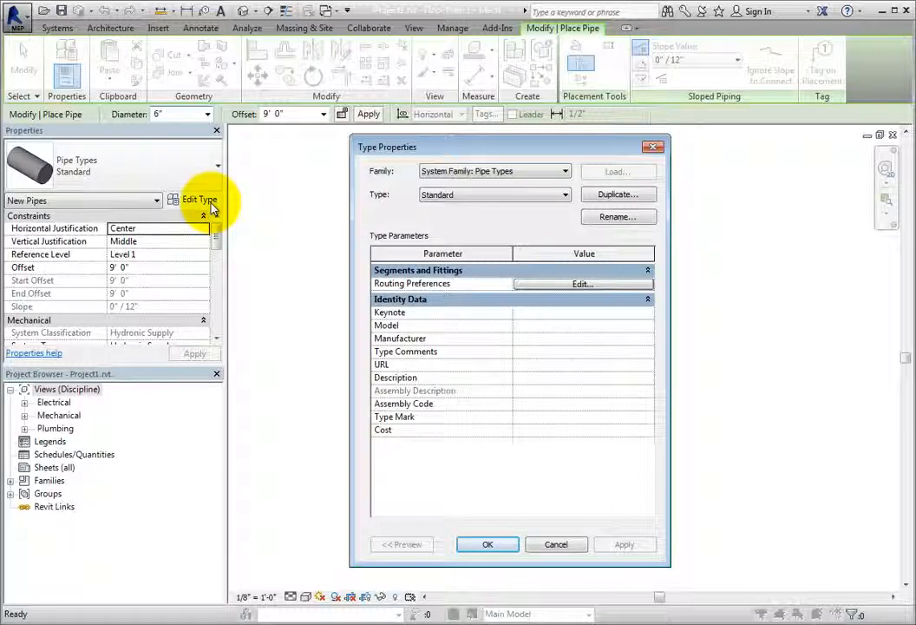
click(564, 174)
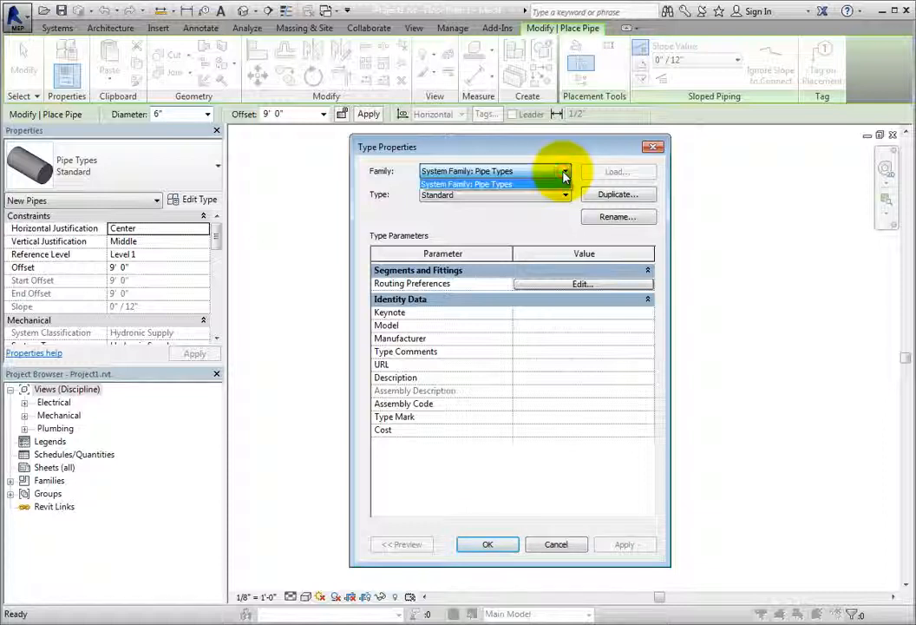
click(571, 183)
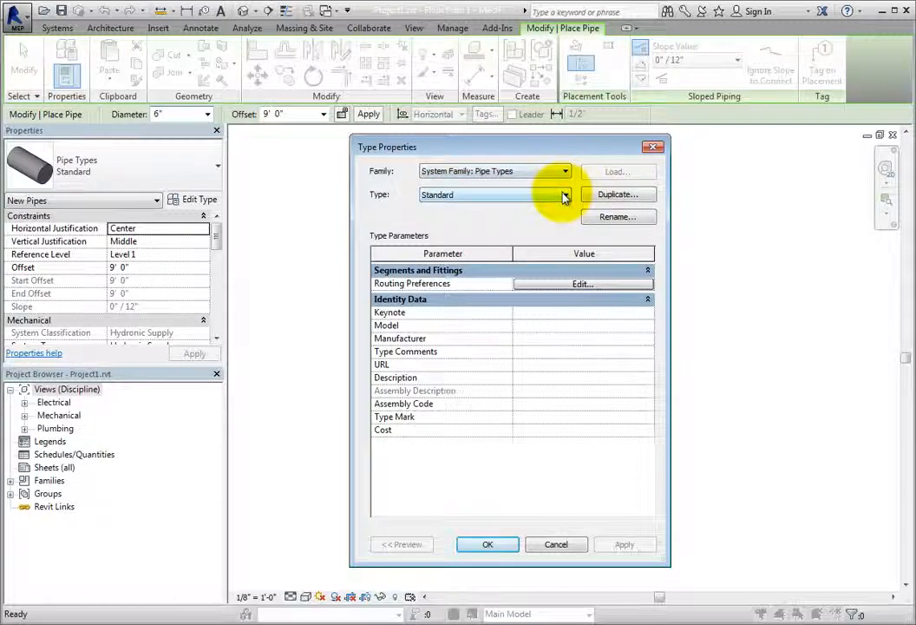
click(565, 196)
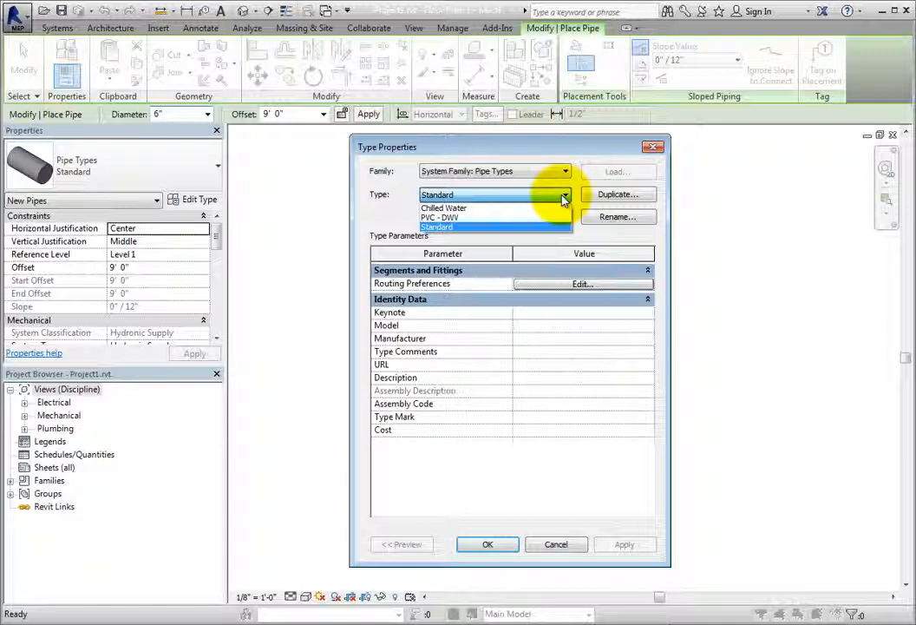
click(563, 199)
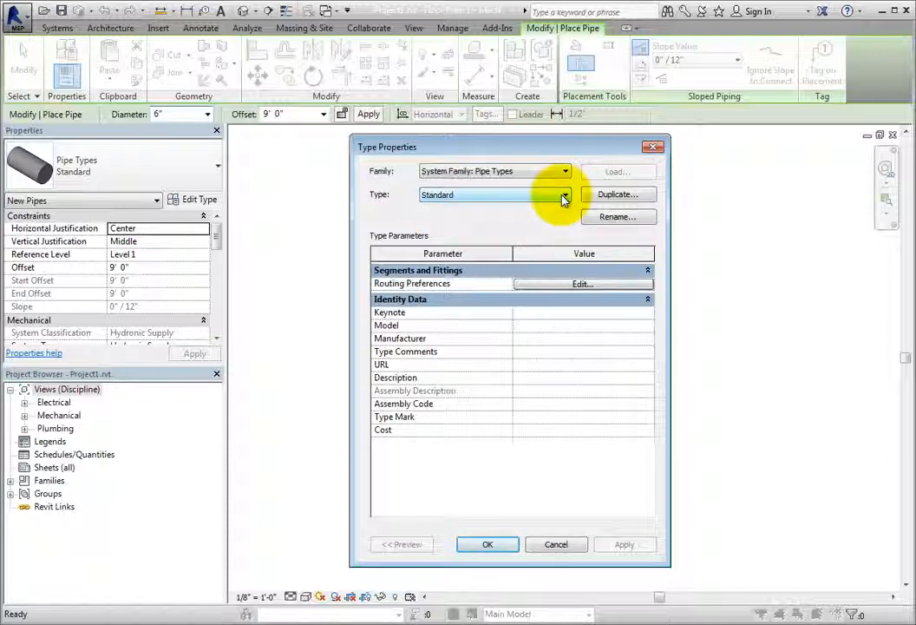
Inspect the Standard pipe type's routing preferences and close them without changes.
click(634, 286)
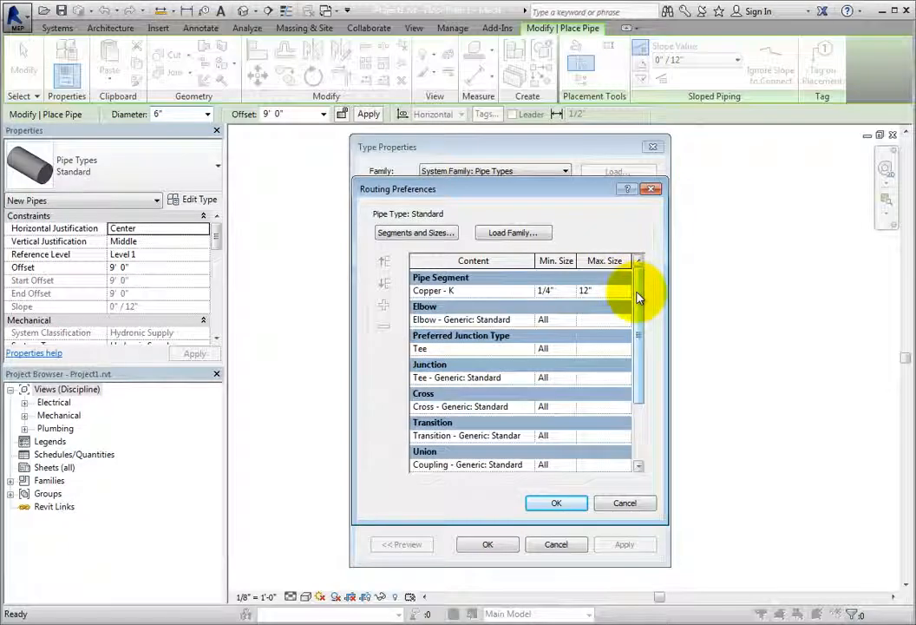
mouse_move(638, 297)
mouse_down()
mouse_move(637, 367)
mouse_move(639, 295)
mouse_up()
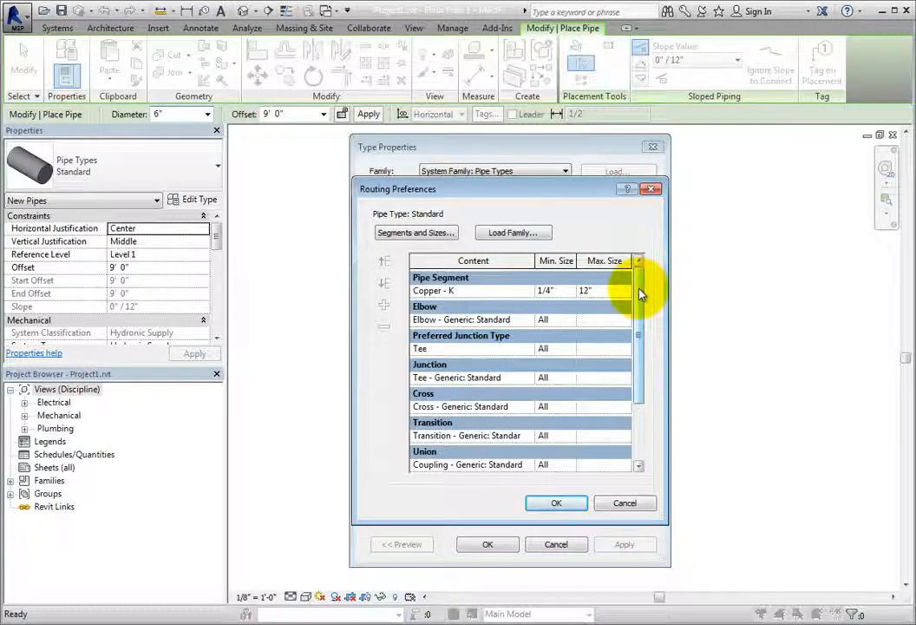
click(627, 503)
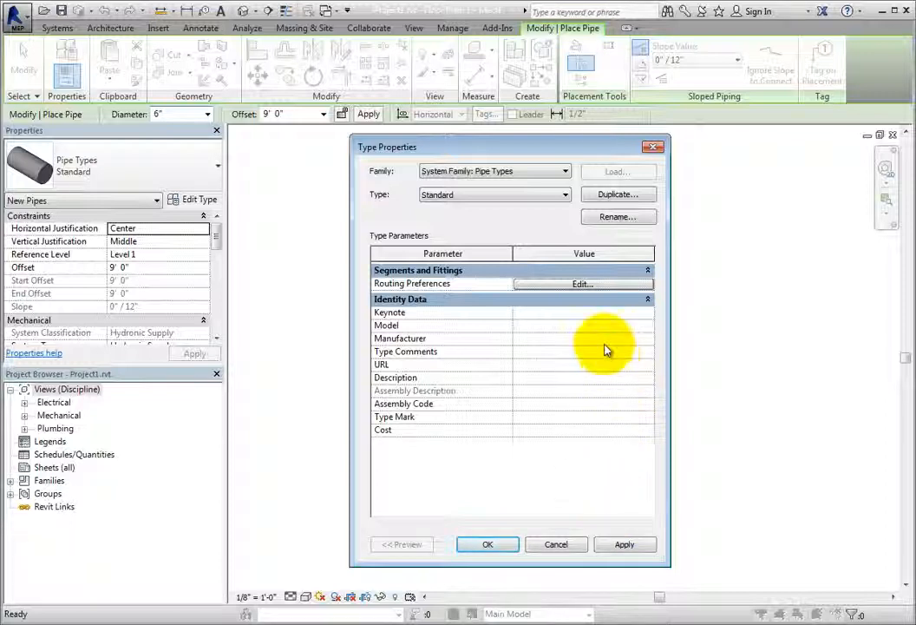
Look over the Model, Manufacturer and Type Comments identity fields, and leave the type properties without saving.
click(581, 326)
click(579, 339)
click(581, 339)
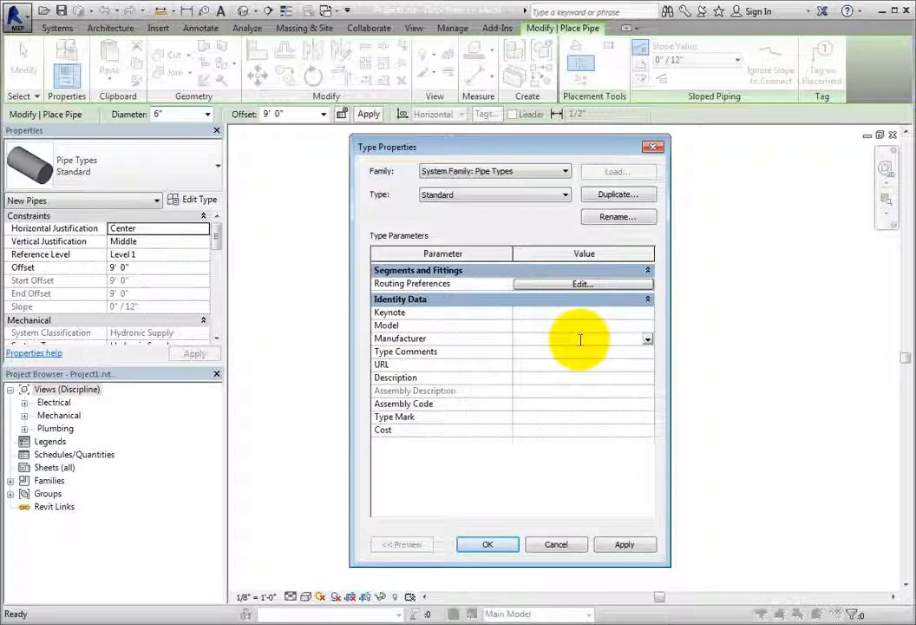
click(580, 351)
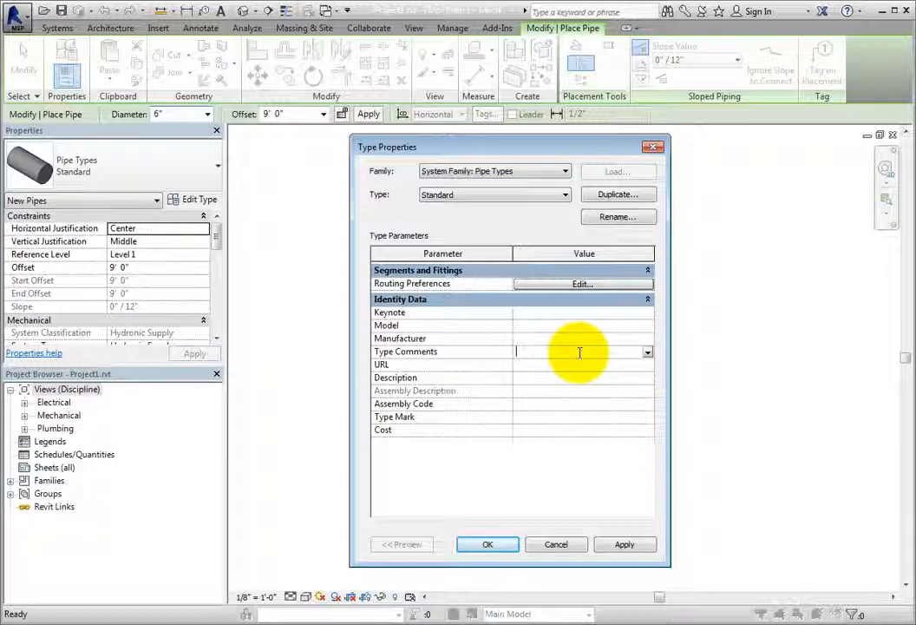
click(577, 544)
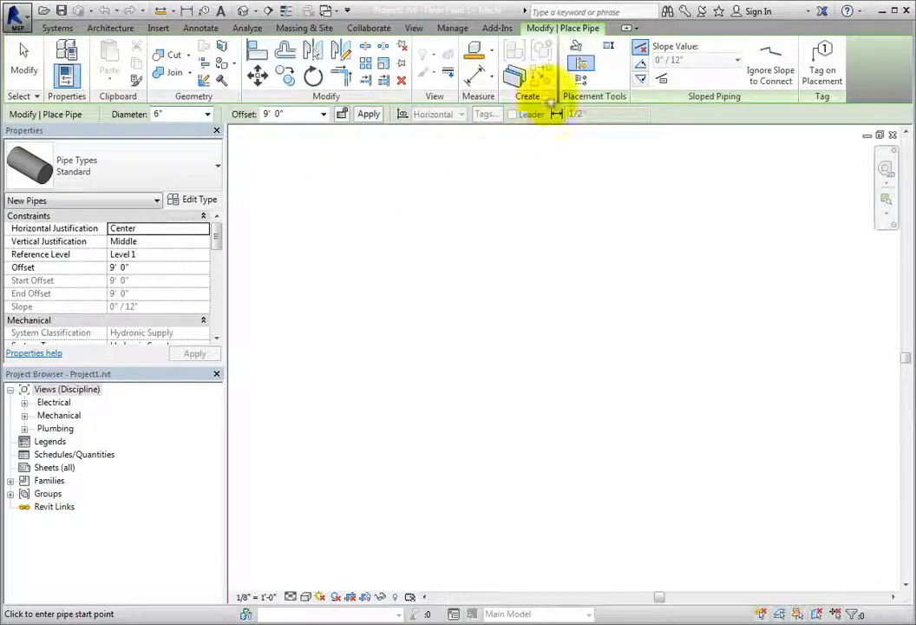
Examine the horizontal justification, horizontal offset and vertical justification options for new pipes, and cancel without changes.
click(577, 52)
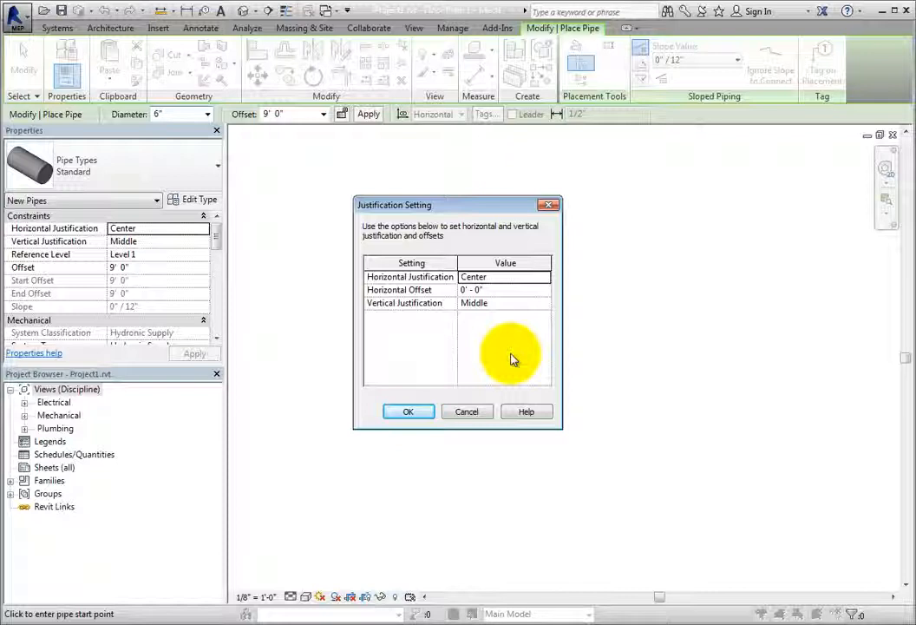
click(502, 293)
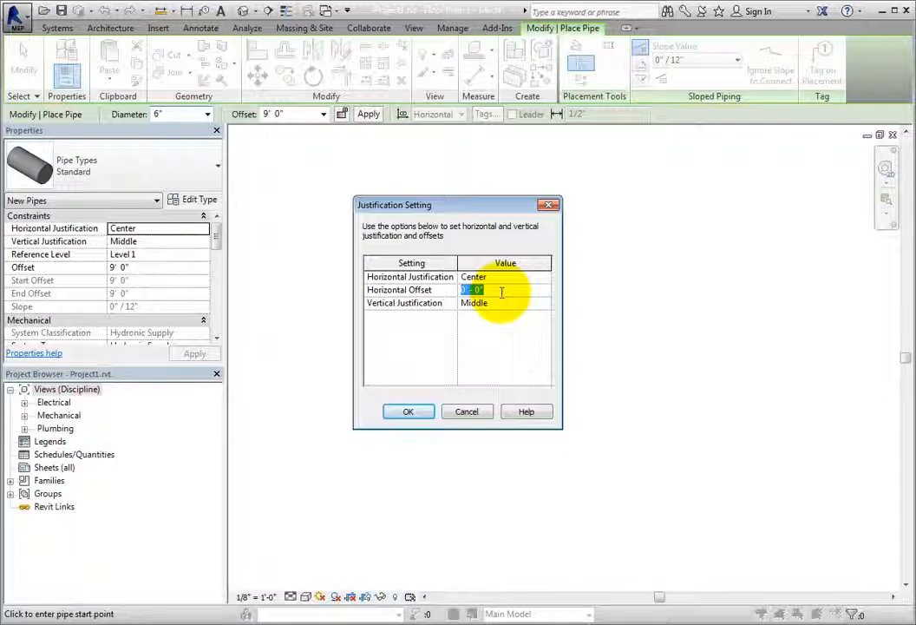
click(522, 277)
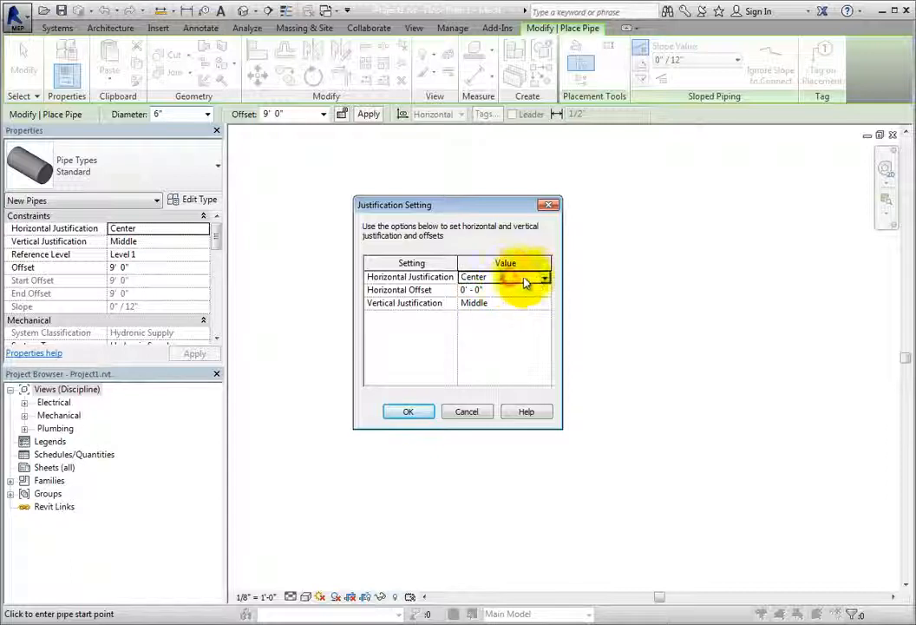
click(543, 279)
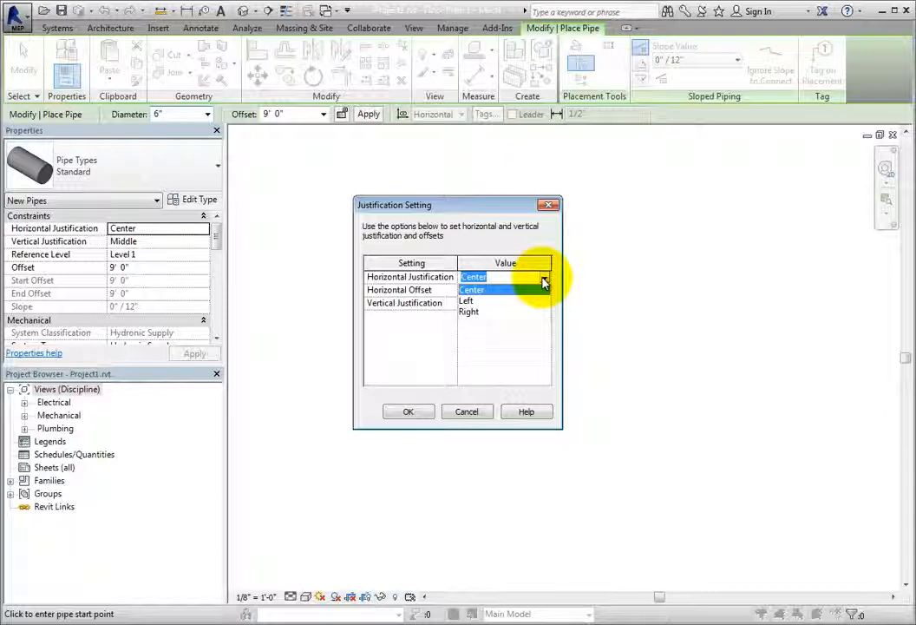
click(543, 278)
click(512, 303)
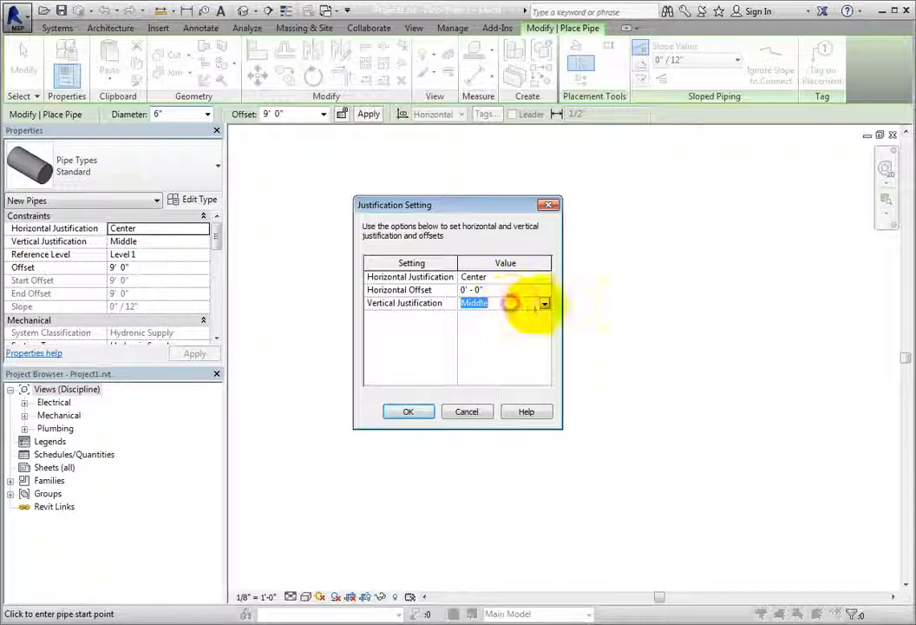
click(544, 305)
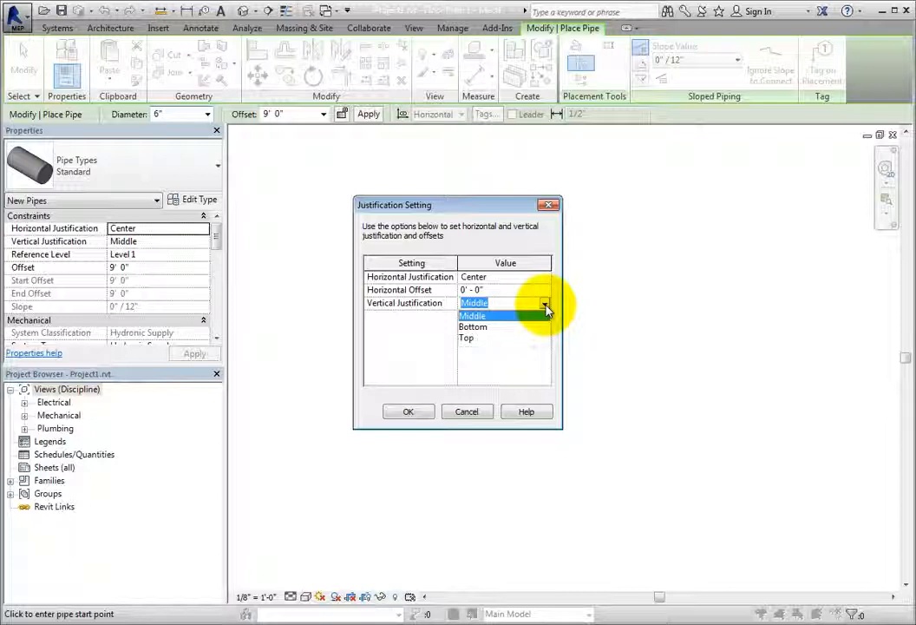
click(544, 306)
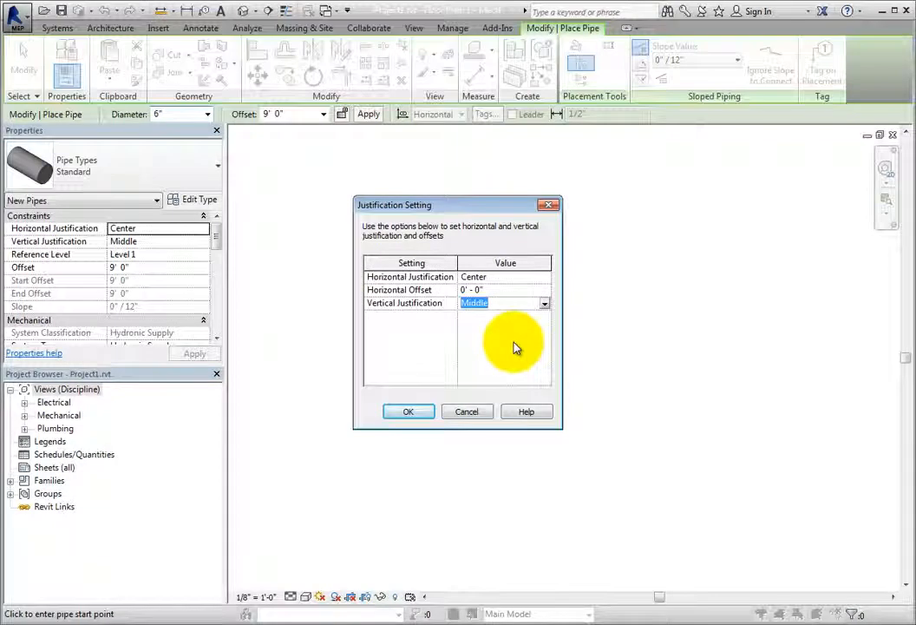
click(467, 411)
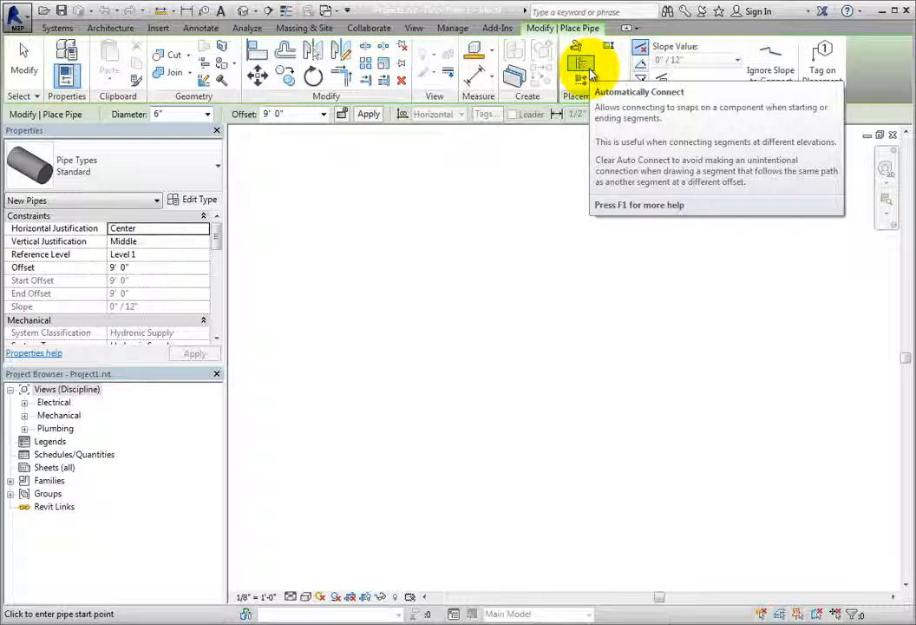
Turn on Tag on Placement for new pipes, keeping Automatically Connect active.
click(582, 64)
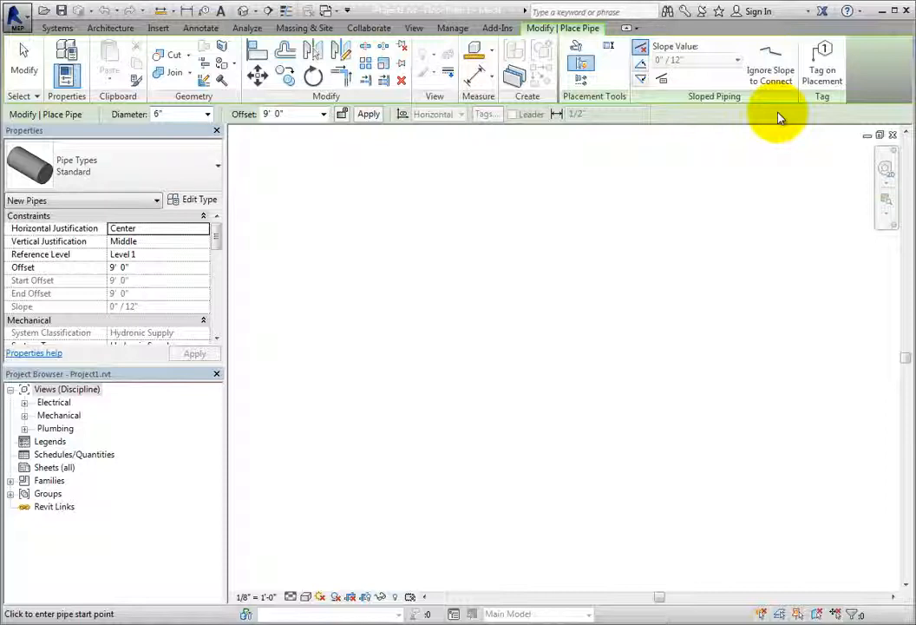
click(820, 87)
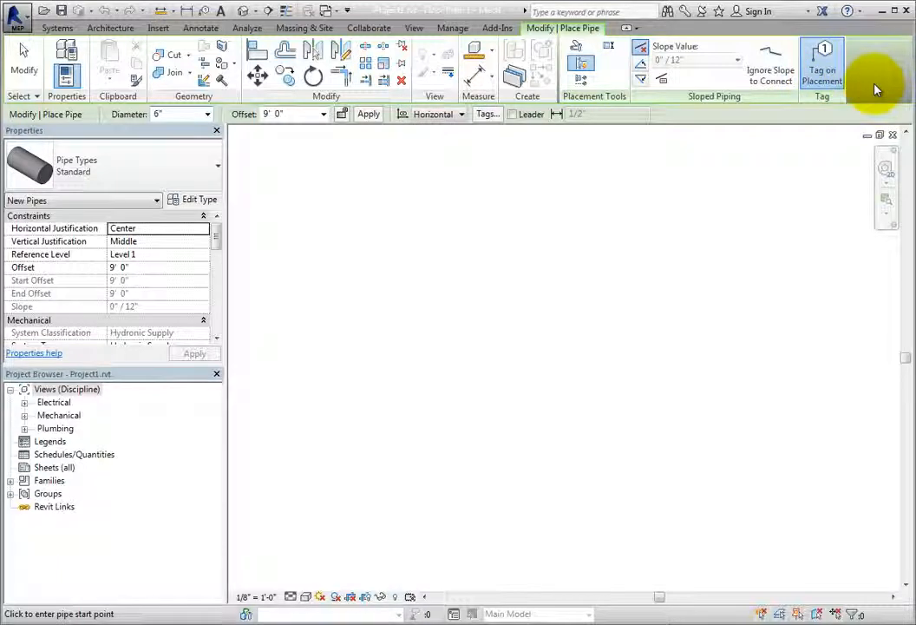
click(826, 74)
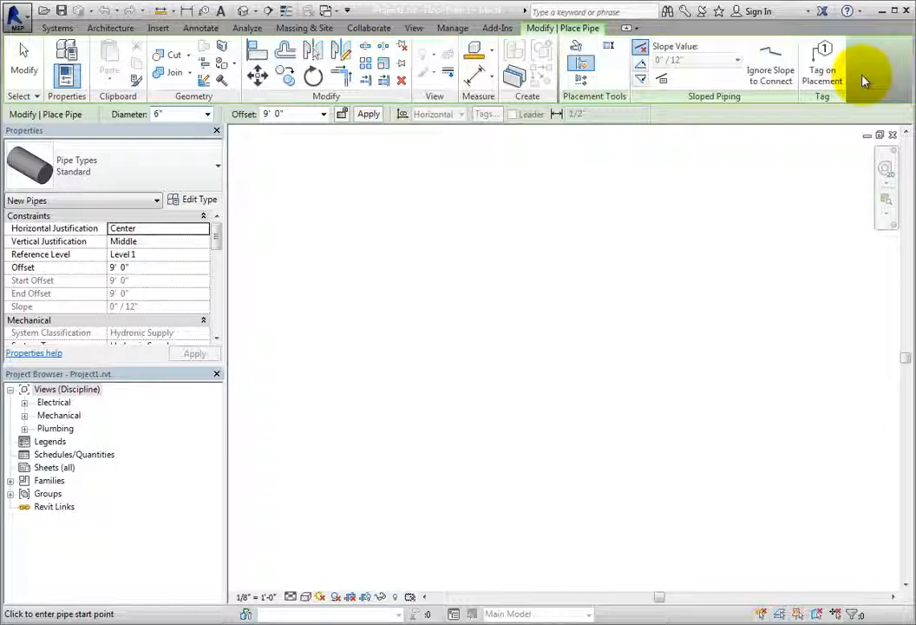
click(821, 77)
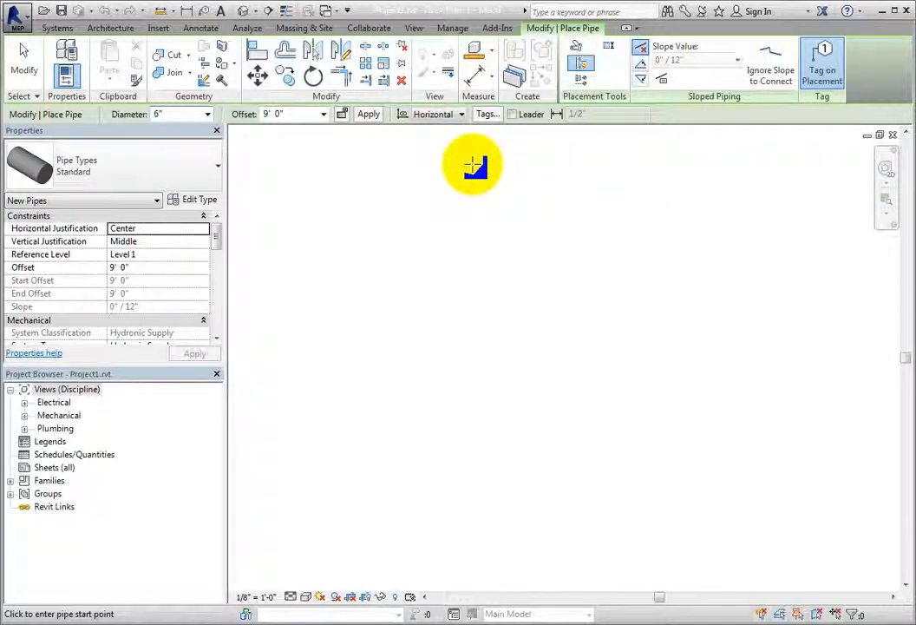
Review the tag orientation choices and the loaded tags for Pipes/Pipe Placeholders, and cancel without changes.
click(462, 116)
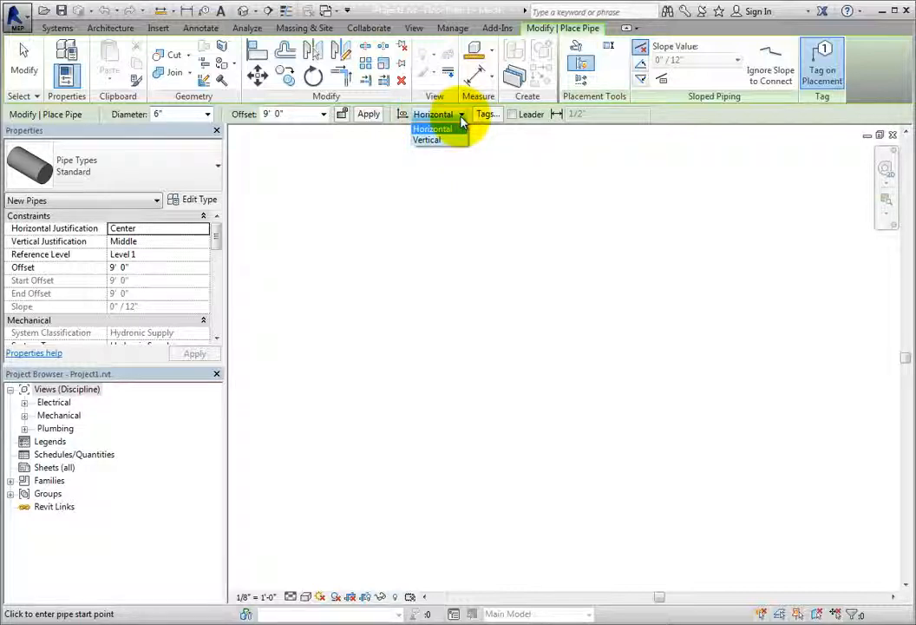
click(461, 121)
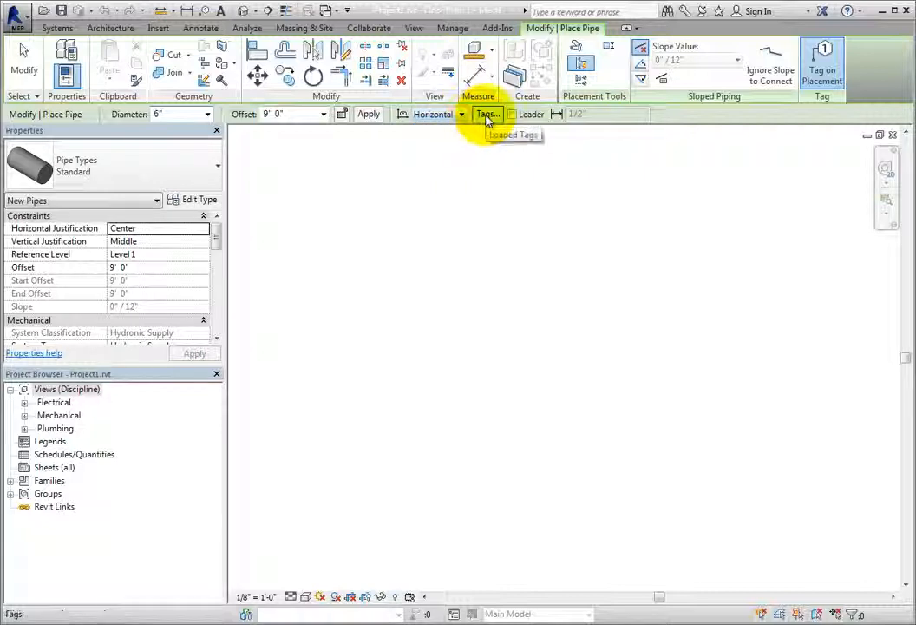
click(486, 116)
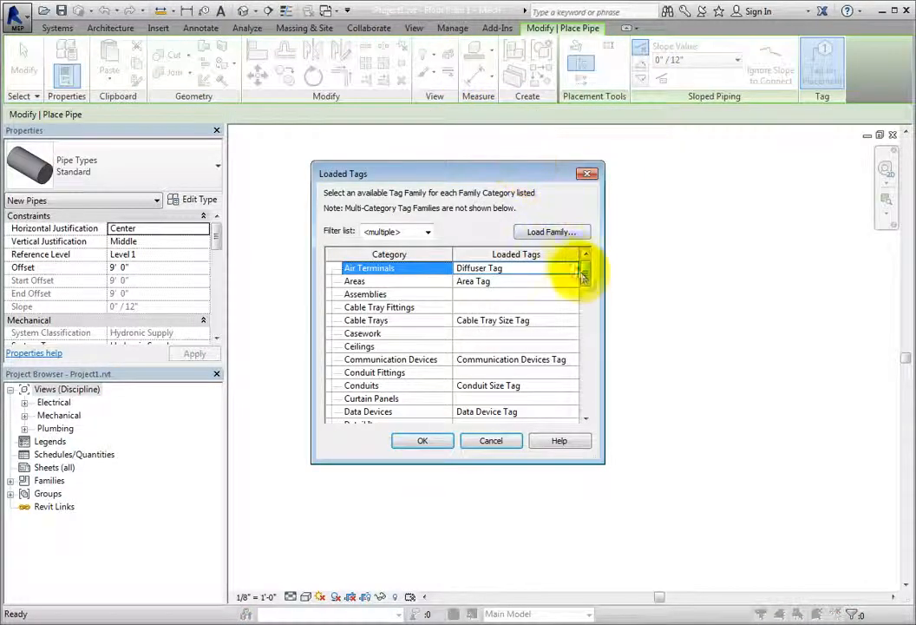
drag(584, 277, 588, 355)
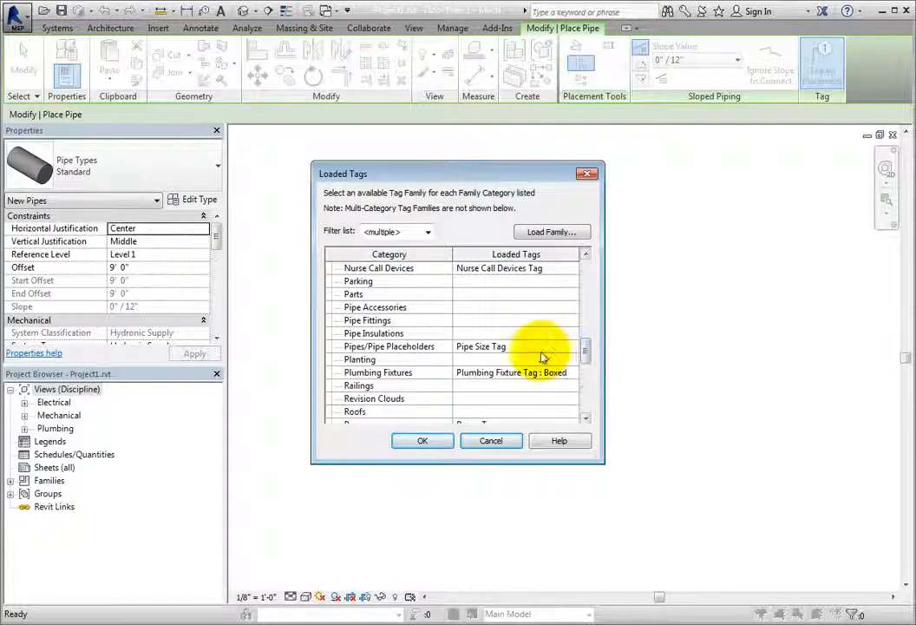
click(552, 347)
click(574, 348)
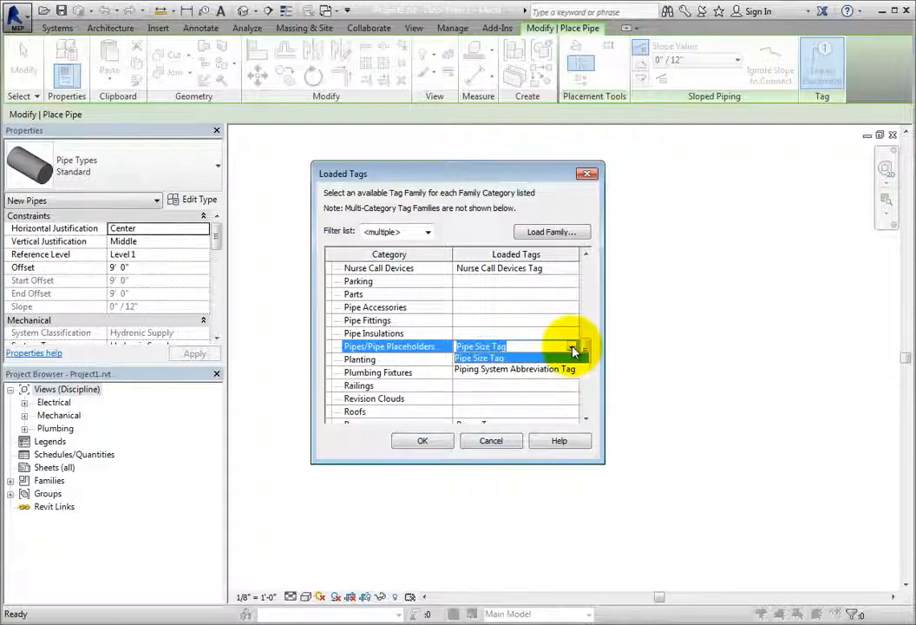
click(572, 347)
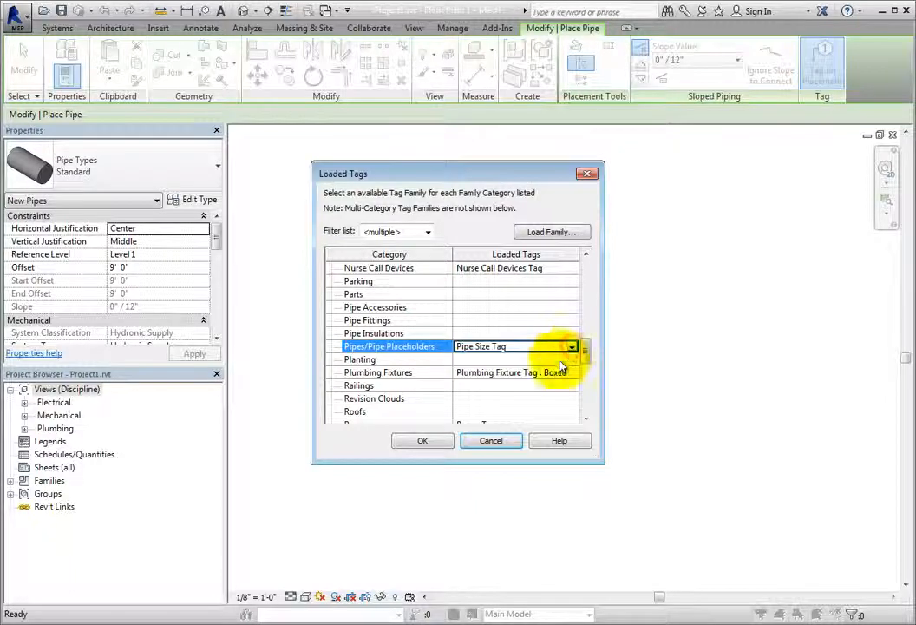
click(501, 446)
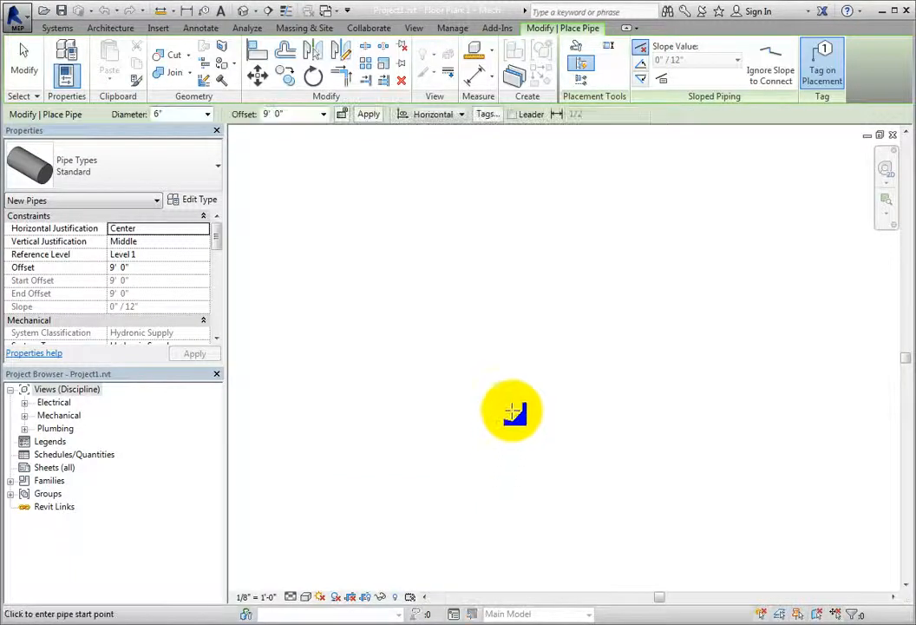
Enable leaders for the tags placed with new pipes.
click(512, 114)
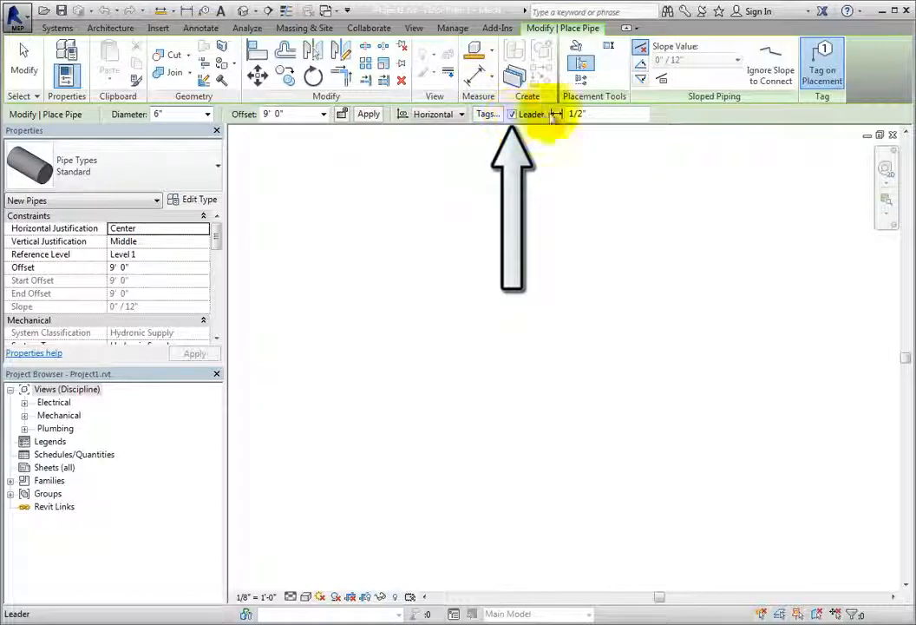
Turn off leaders for the tags placed with new pipes and review the available pipe diameters, keeping 6".
click(577, 114)
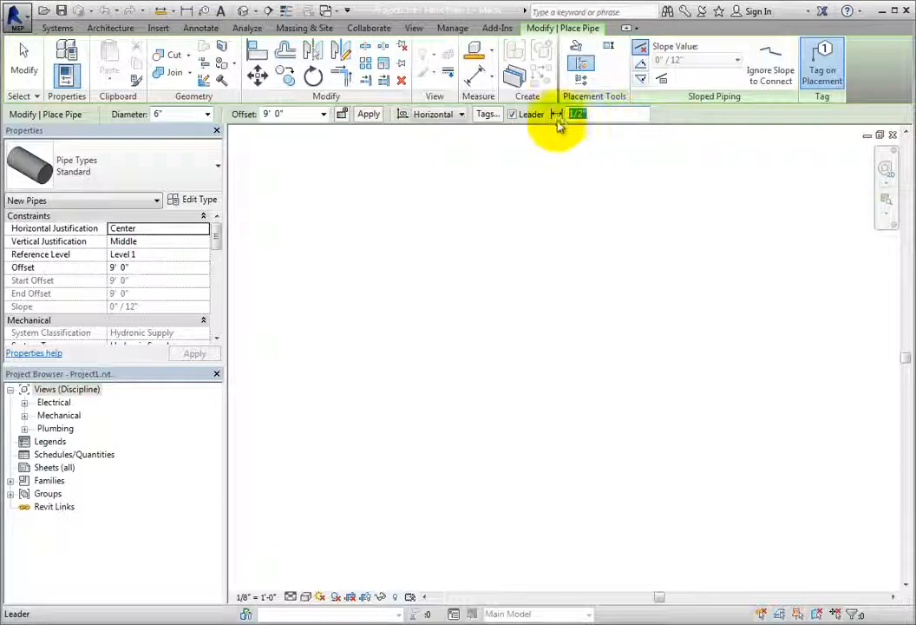
click(512, 114)
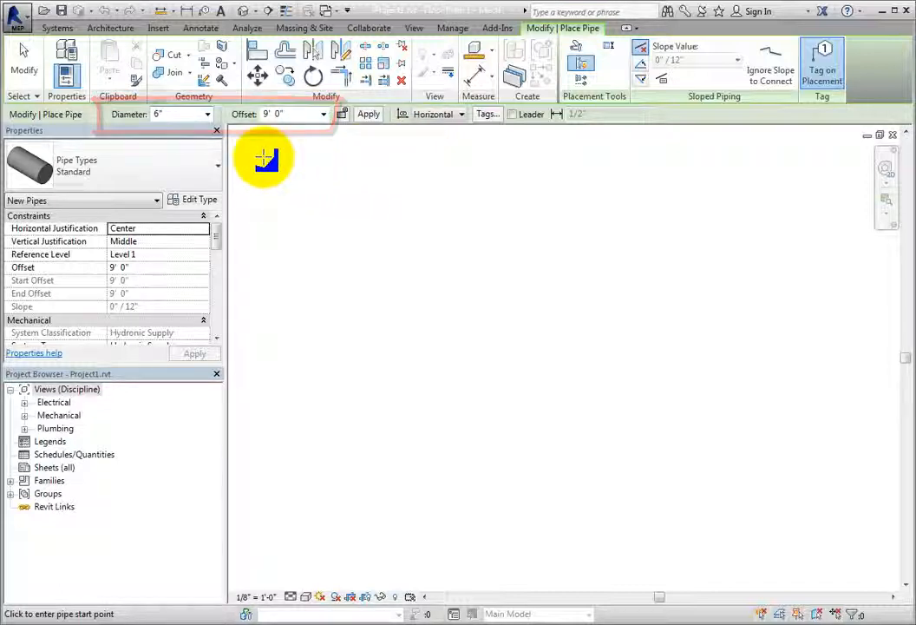
click(209, 115)
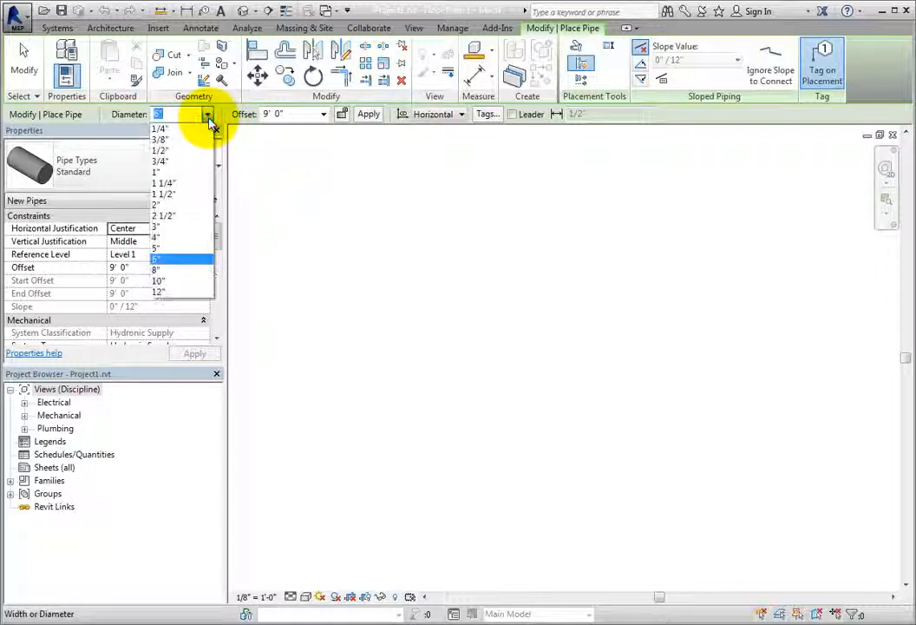
click(209, 117)
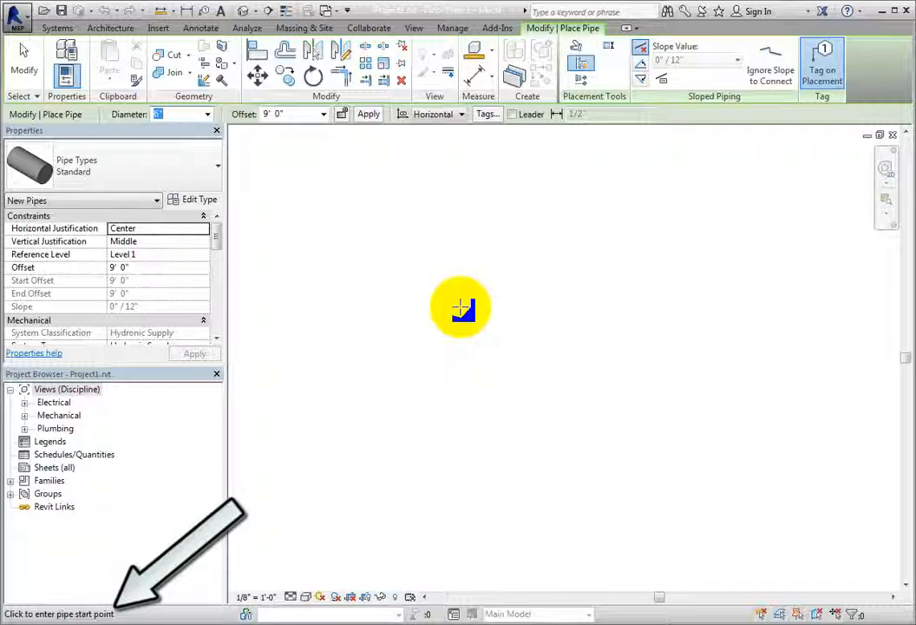
Draw a 30-foot horizontal pipe in the floor plan with a 6" diameter and 9' 0" offset.
click(460, 307)
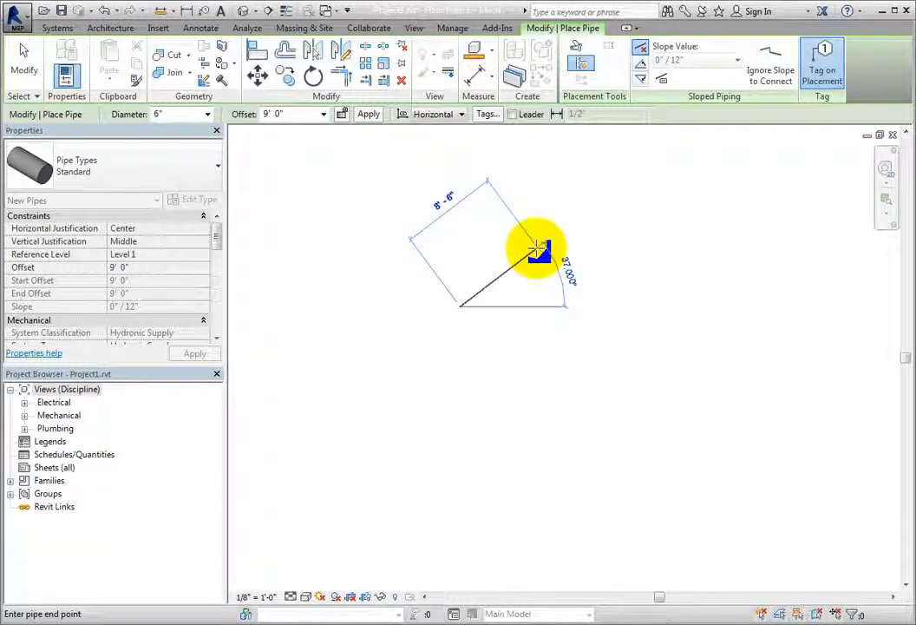
middle_drag(521, 246, 593, 327)
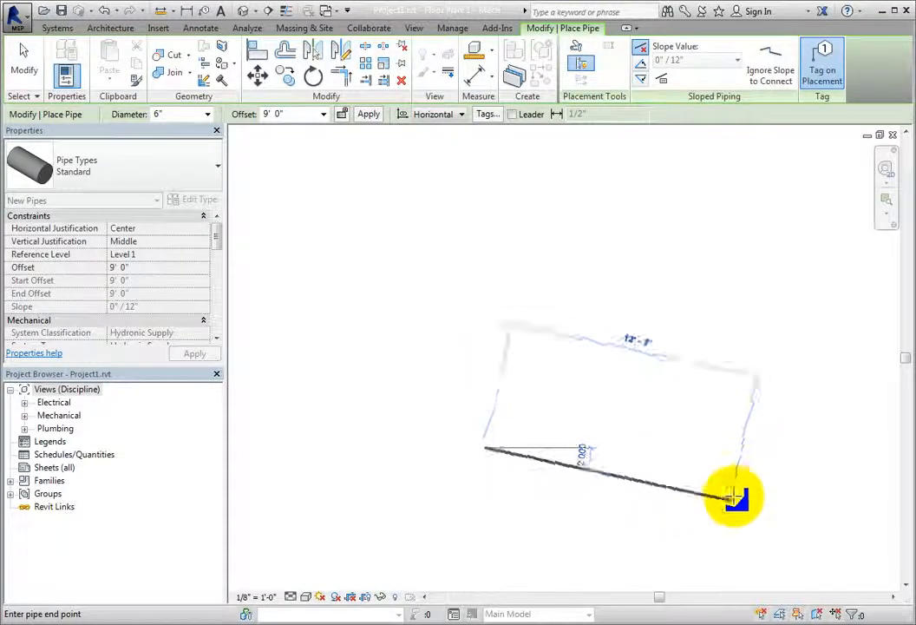
middle_drag(759, 448, 580, 406)
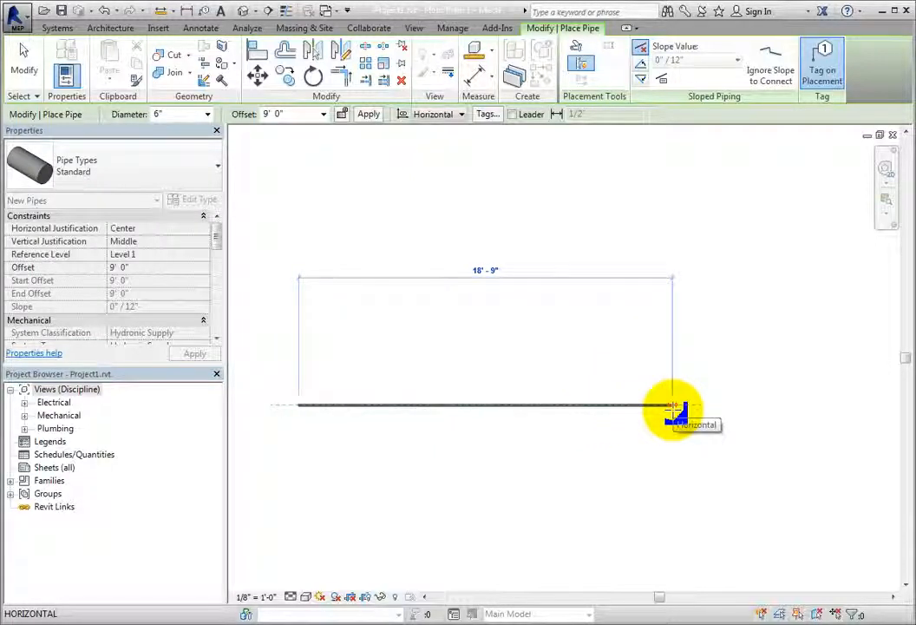
text(30)
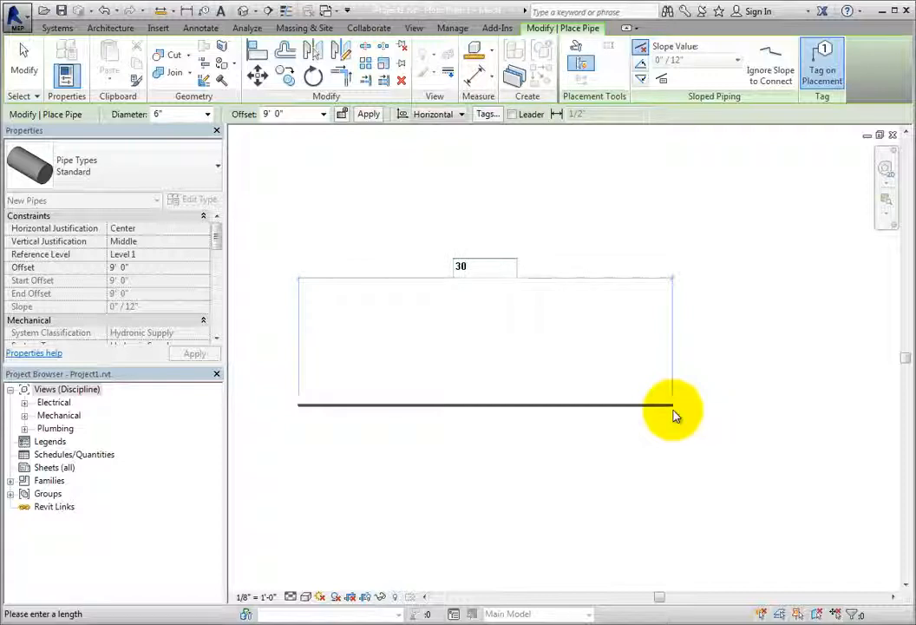
key(Return)
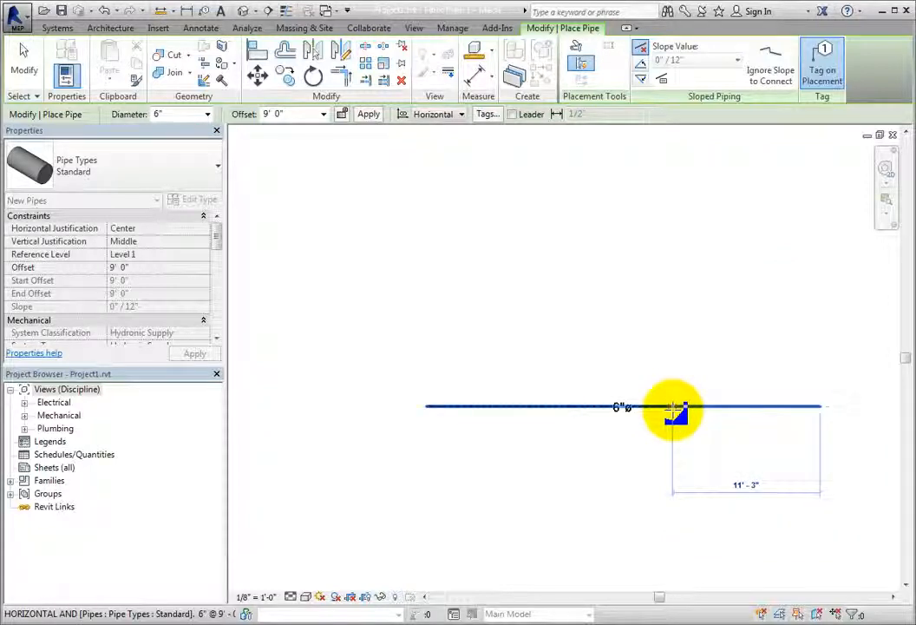
Continue the pipe run with a vertical segment straight down from the horizontal pipe's end, and end the run.
middle_drag(730, 460, 652, 260)
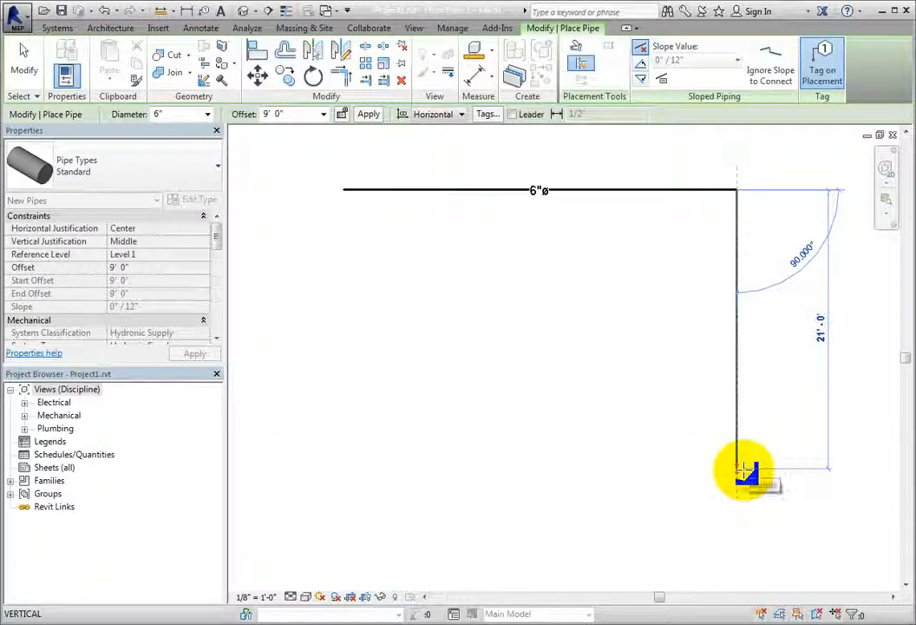
click(738, 520)
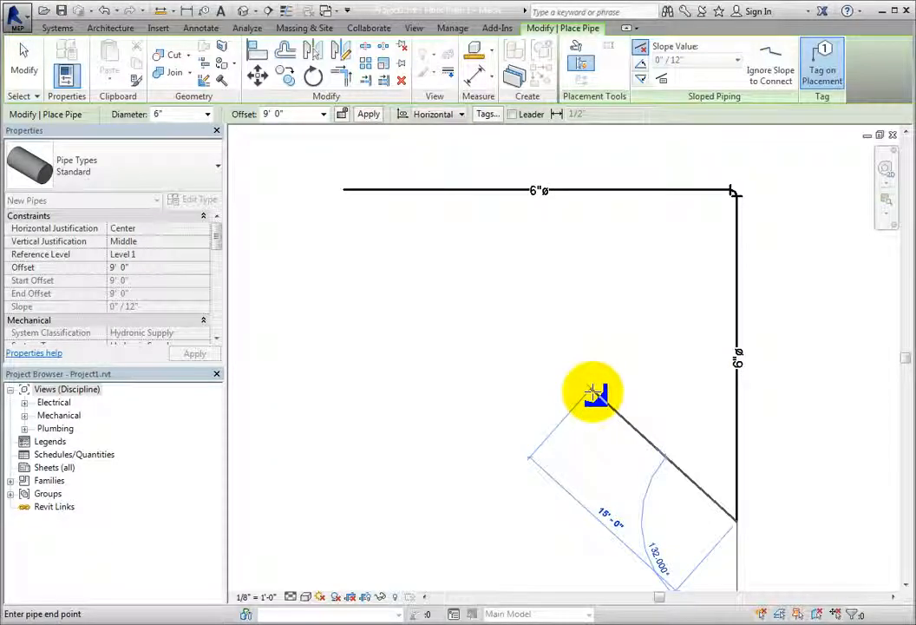
scroll(593, 393, down, 3)
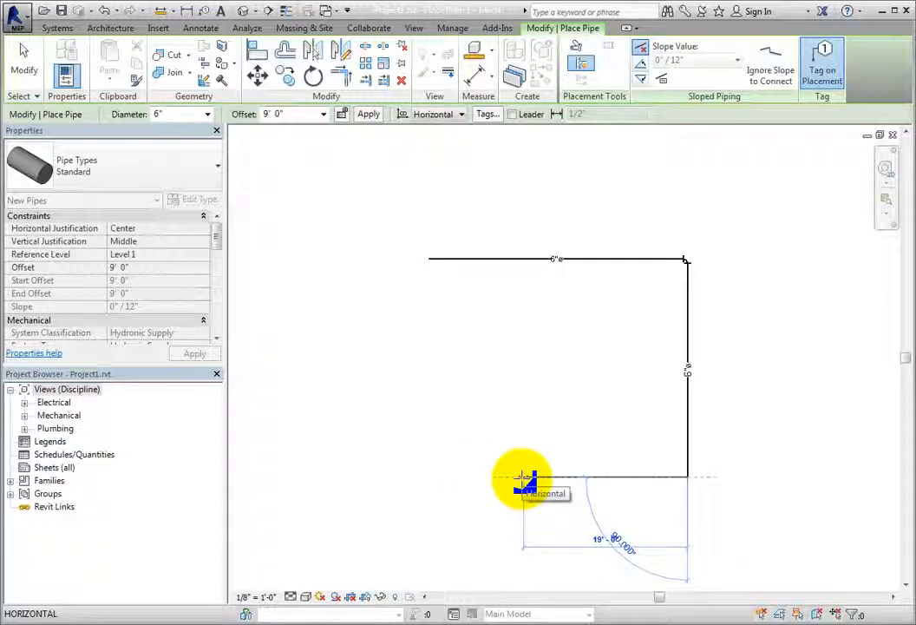
key(Escape)
scroll(522, 479, up, 2)
scroll(537, 460, down, 3)
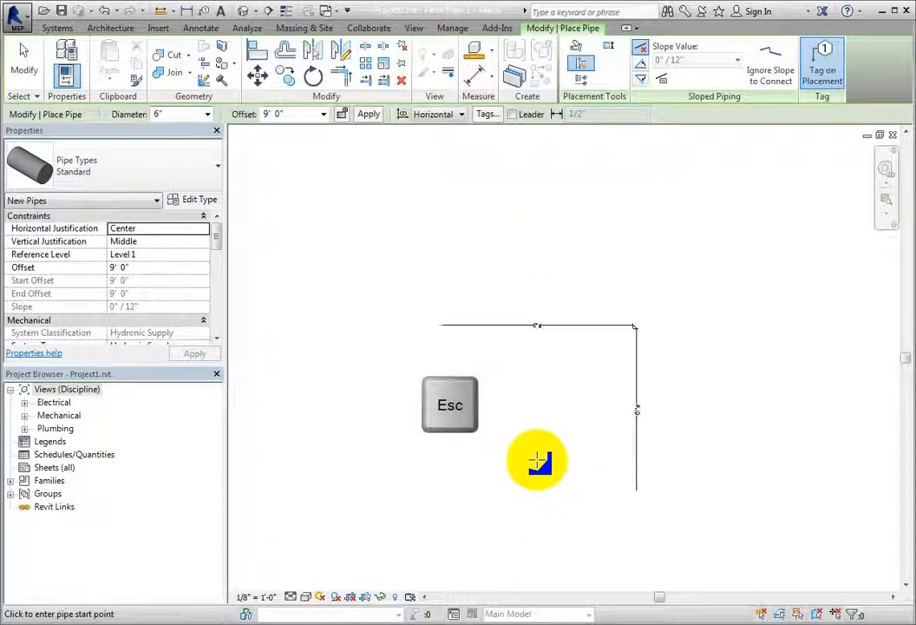
Start another horizontal pipe above the finished run, cancel it, and leave the Pipe tool.
click(441, 280)
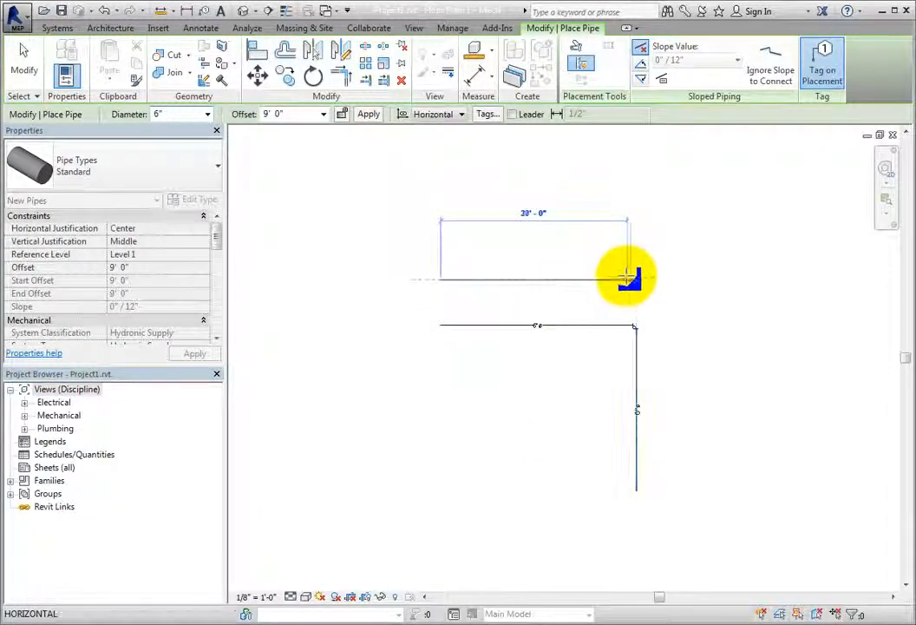
key(Escape)
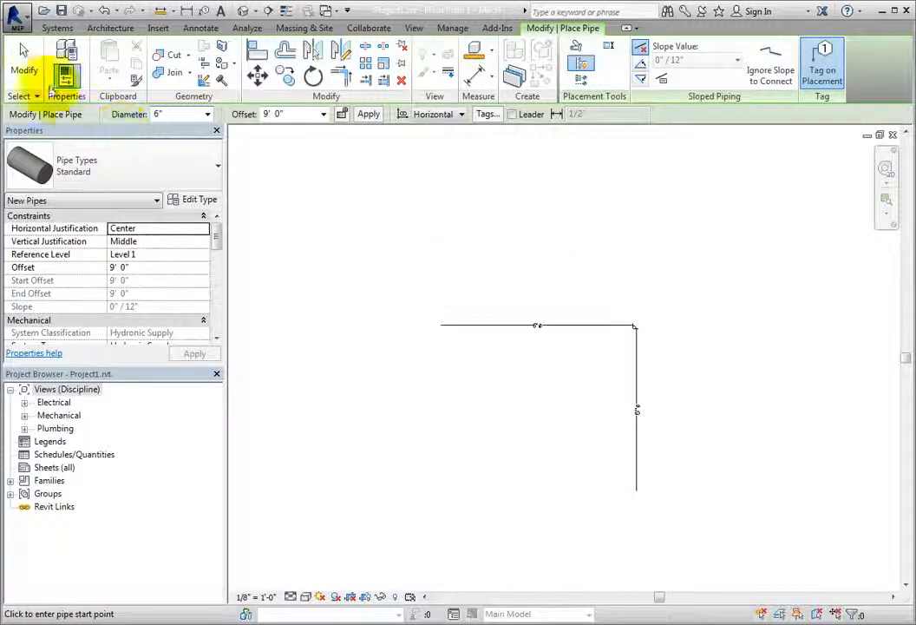
click(25, 62)
scroll(566, 385, up, 1)
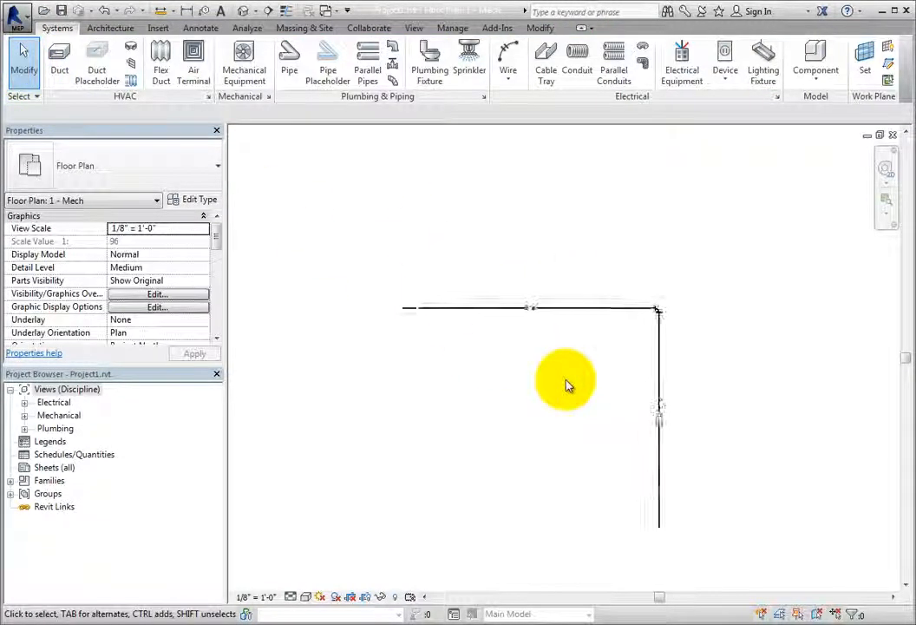
scroll(565, 384, up, 2)
middle_drag(567, 383, 588, 309)
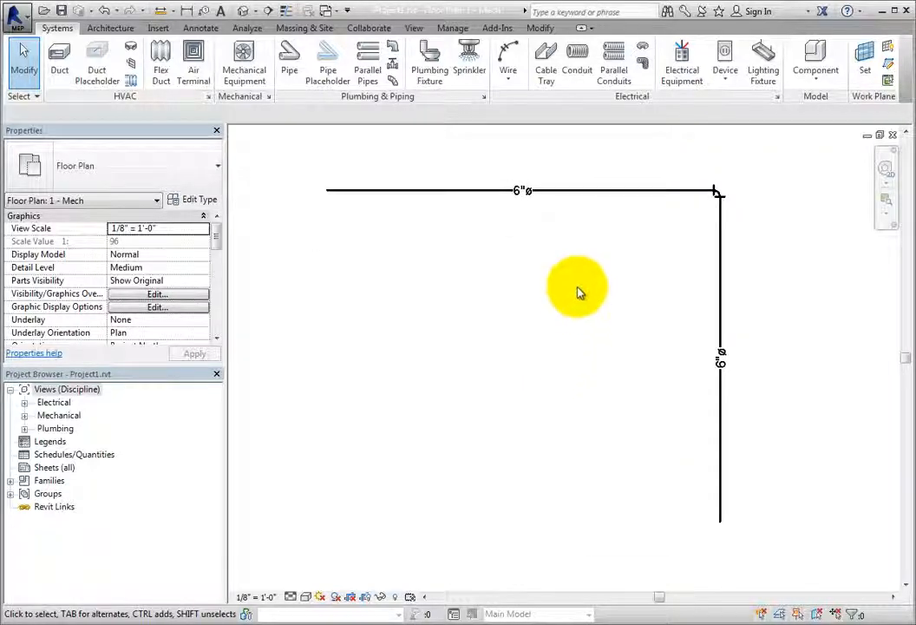
Select the horizontal pipe and review its instance properties and the piping system it belongs to.
click(591, 192)
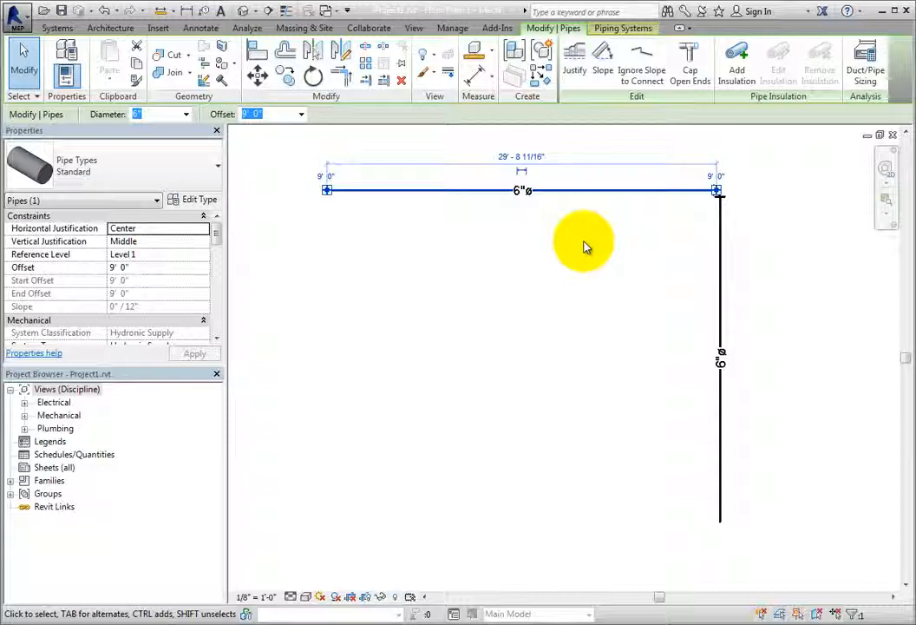
scroll(215, 247, down, 4)
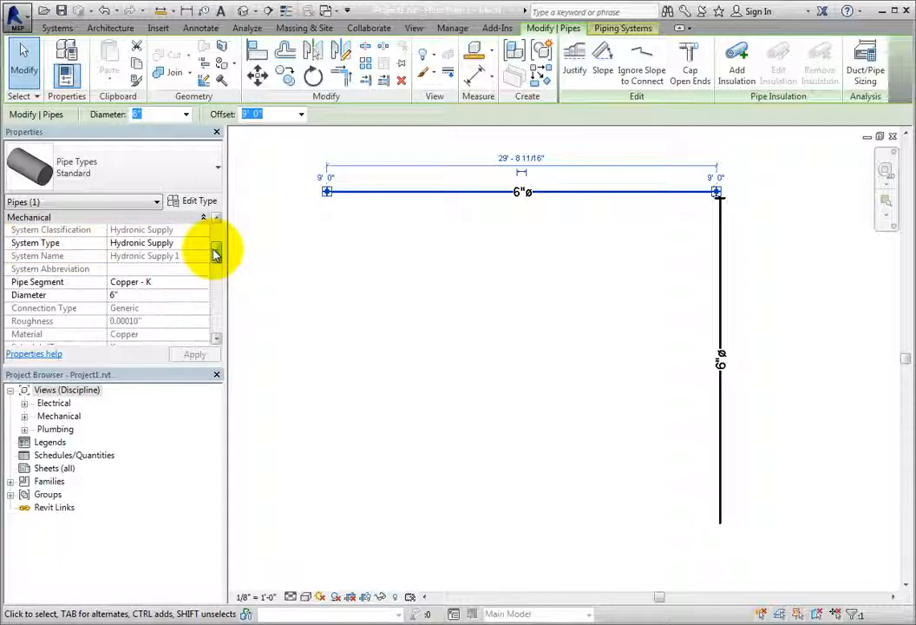
click(615, 29)
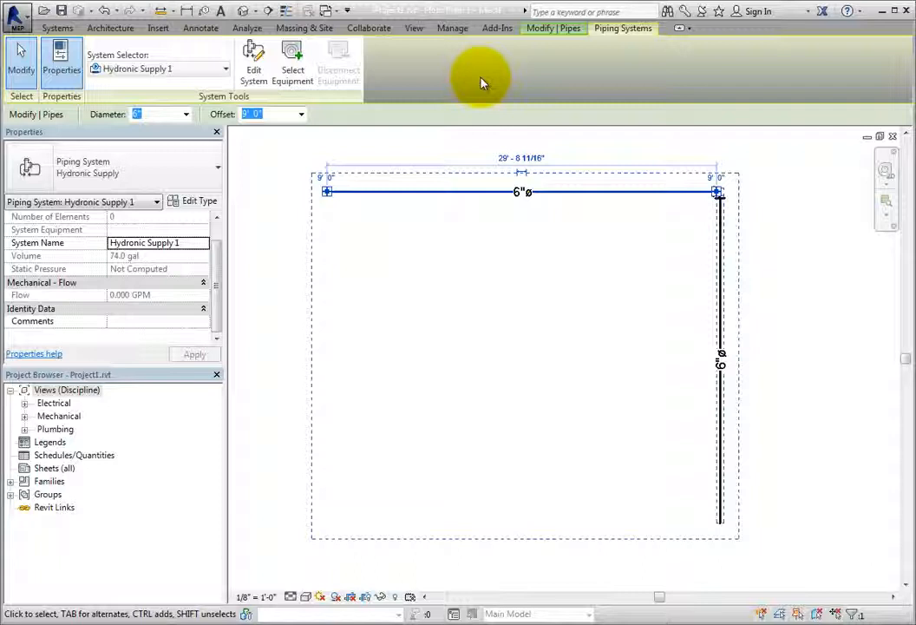
click(563, 30)
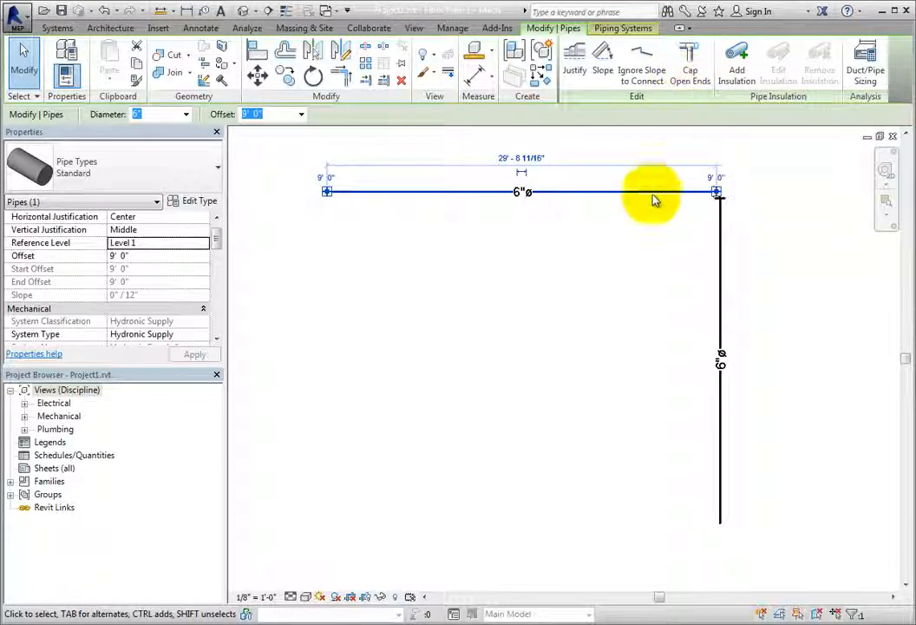
Cap the open left end of the horizontal pipe and deselect it.
right_click(337, 197)
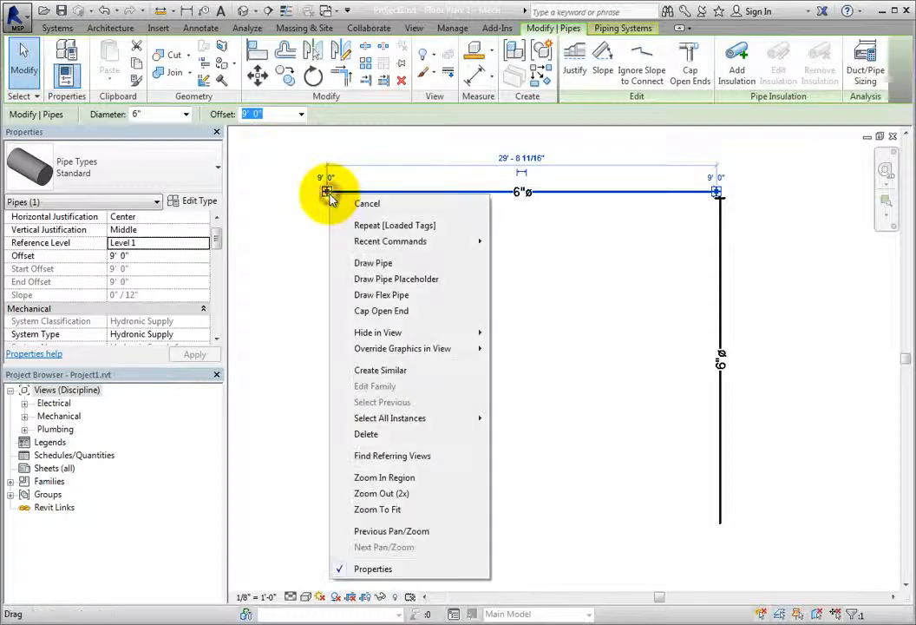
click(429, 314)
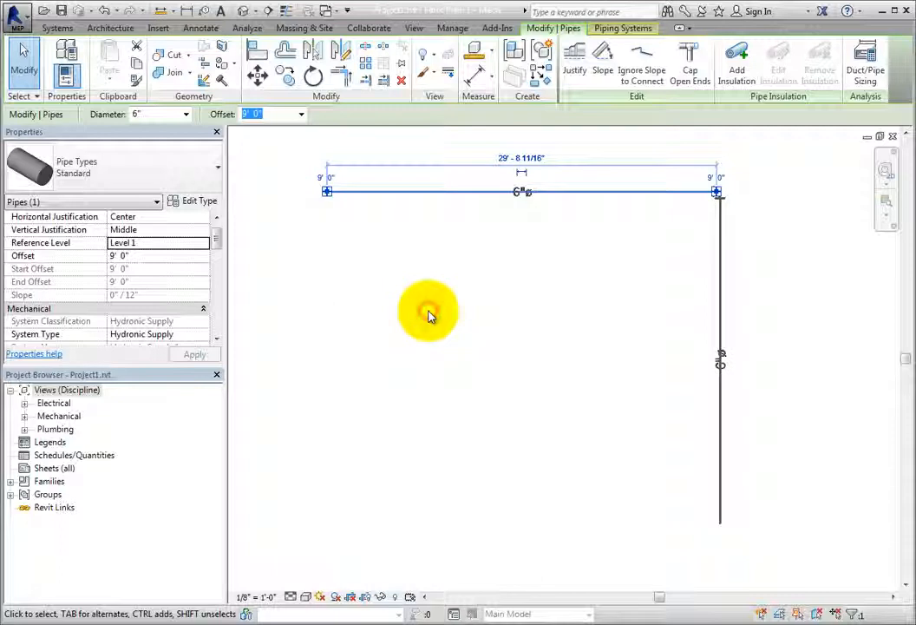
click(370, 232)
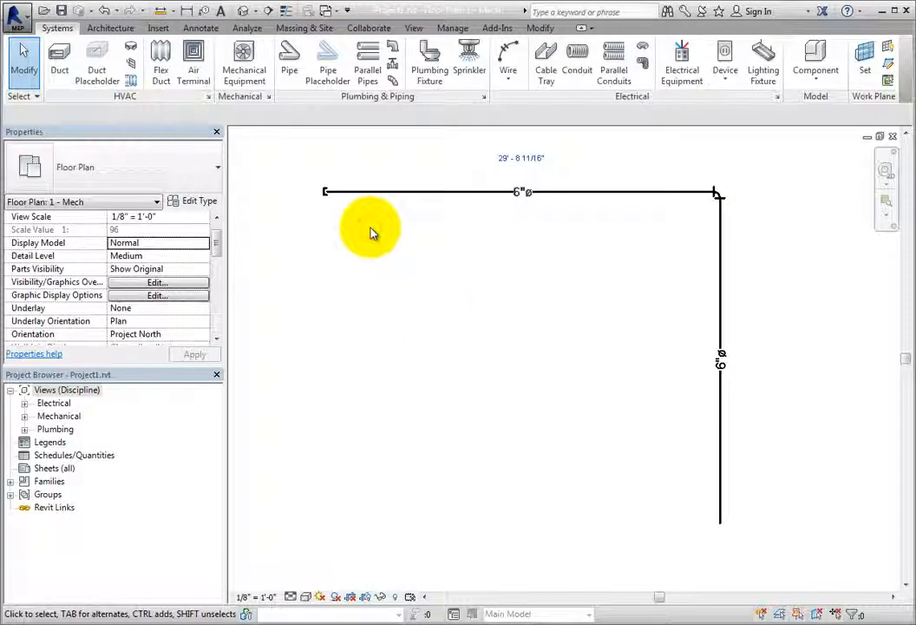
scroll(370, 228, up, 1)
scroll(370, 228, down, 1)
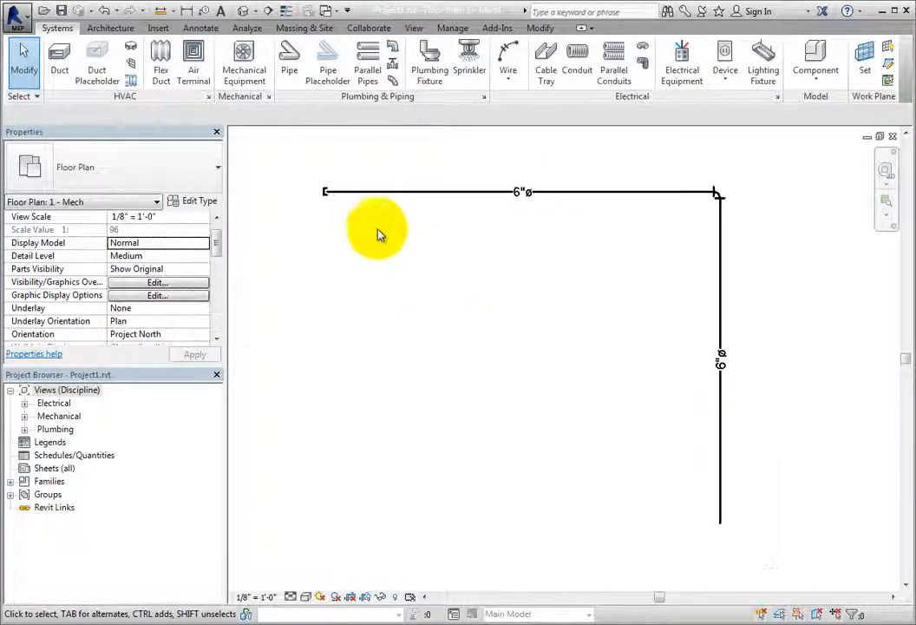
Select the whole connected pipe run with its fittings and set its diameter to 12".
click(589, 196)
click(215, 115)
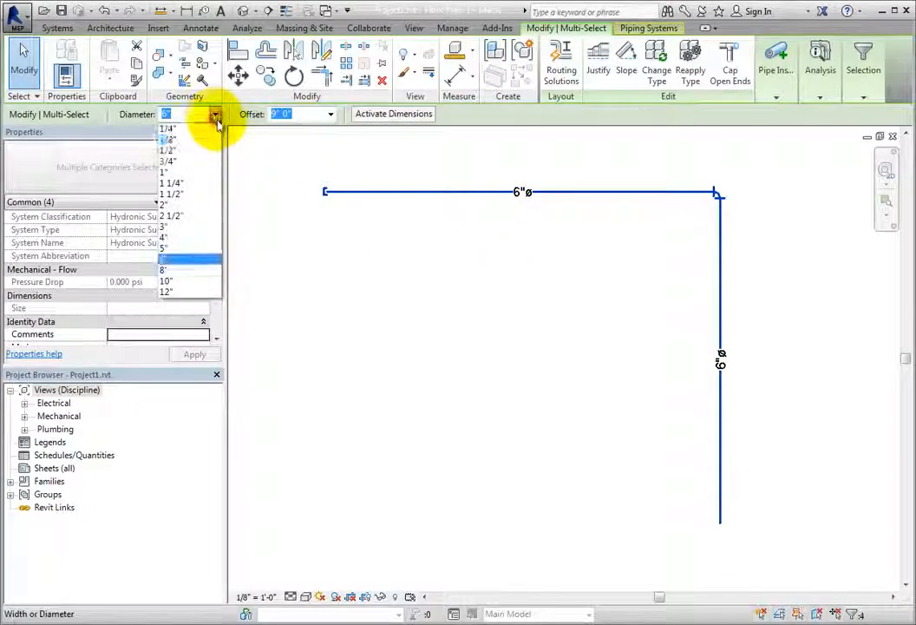
click(214, 293)
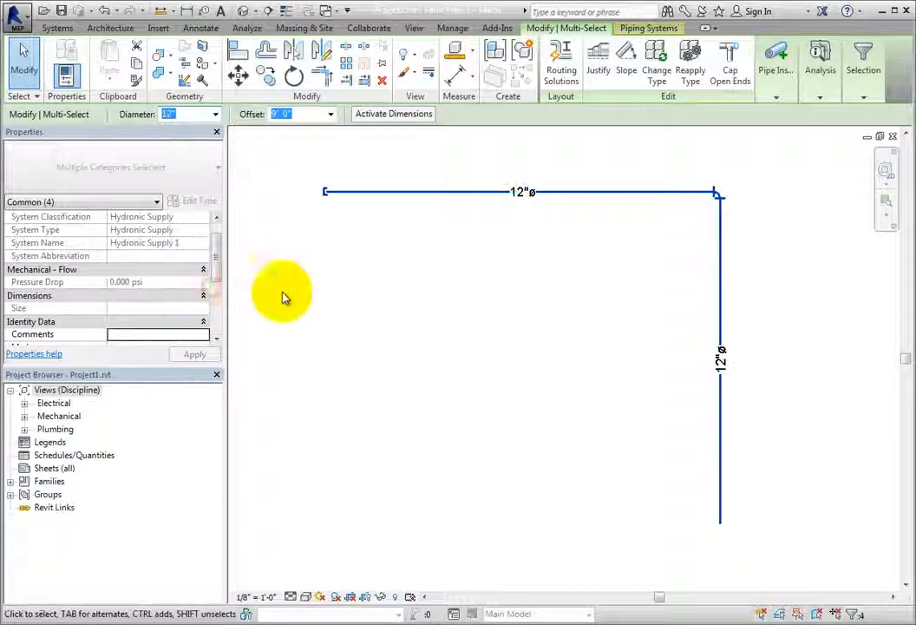
click(538, 342)
Draw a horizontal 12" x 12" rectangular duct about 24' long below the horizontal pipe, and leave the Duct tool.
scroll(539, 340, down, 3)
middle_drag(545, 385, 570, 334)
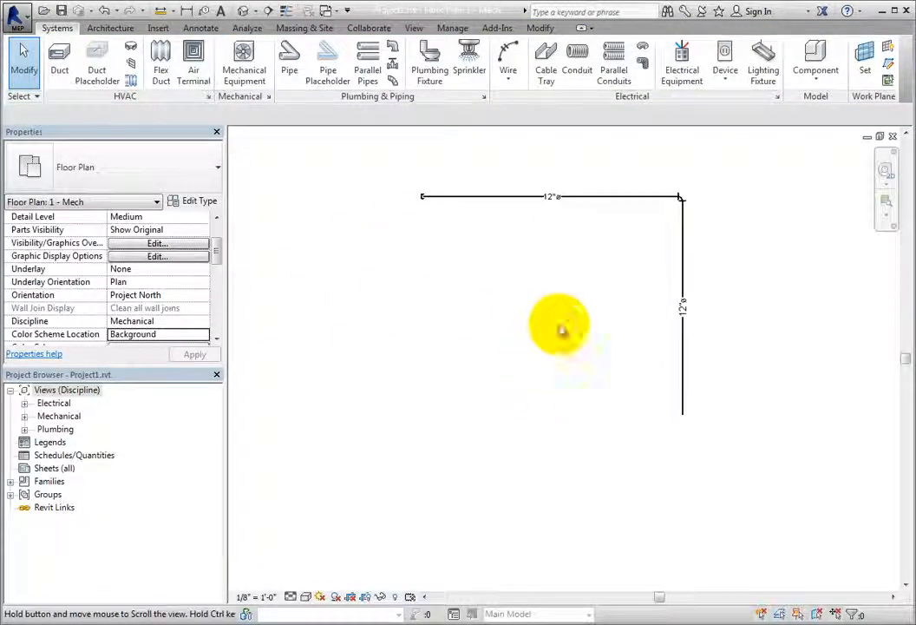
click(61, 73)
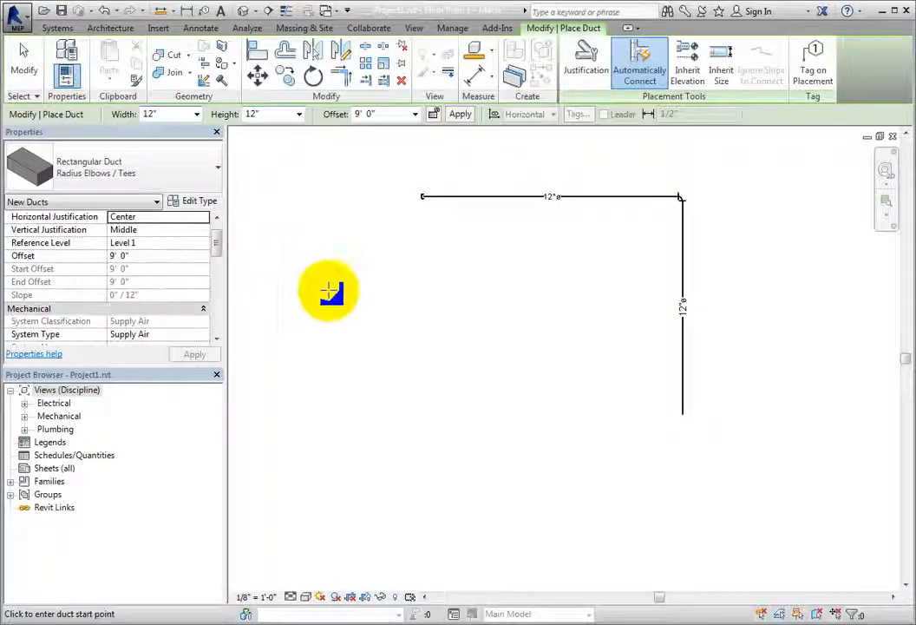
click(411, 351)
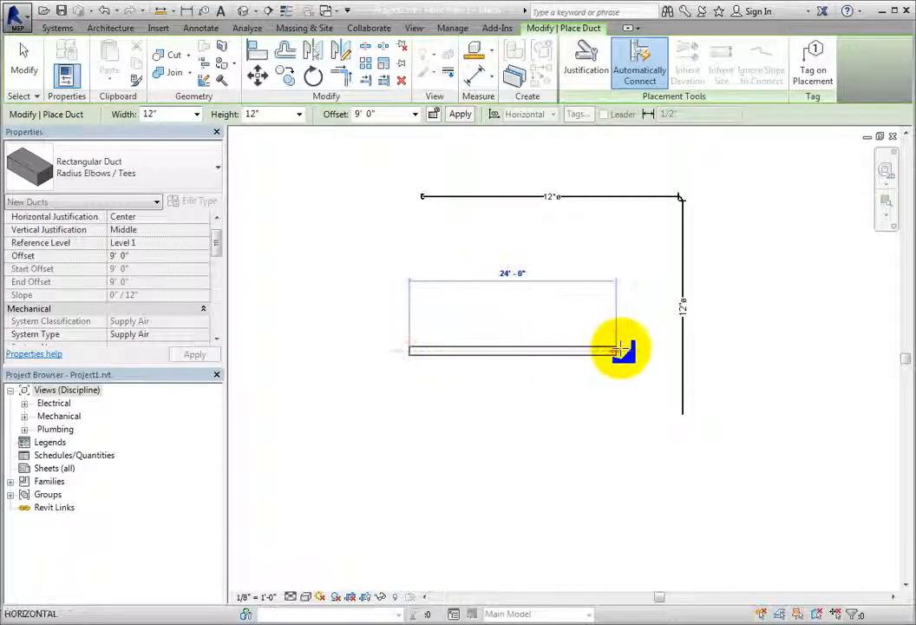
click(617, 350)
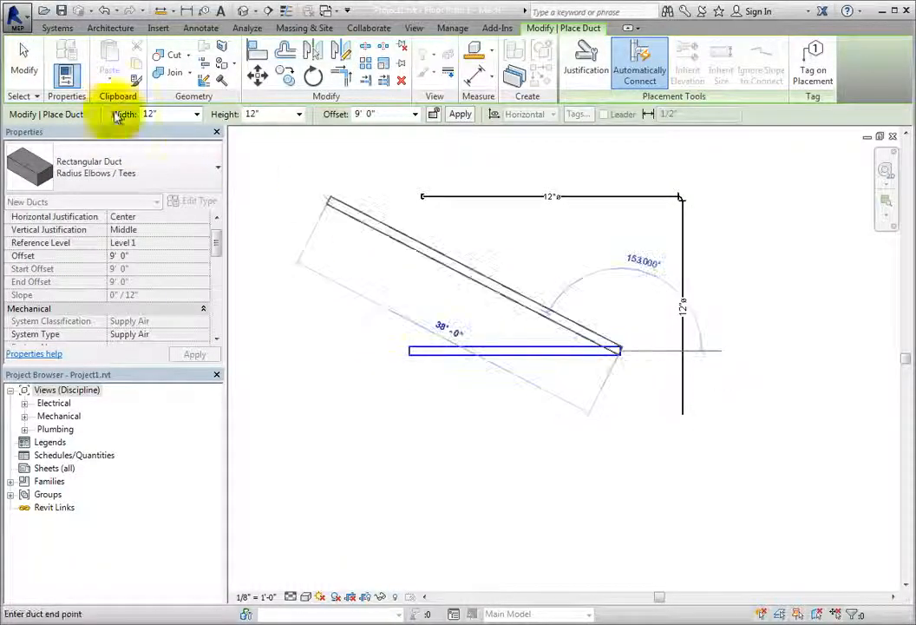
click(26, 63)
Compare the pipes and duct at the Fine and Coarse detail levels, and return the view to Medium.
scroll(560, 259, up, 4)
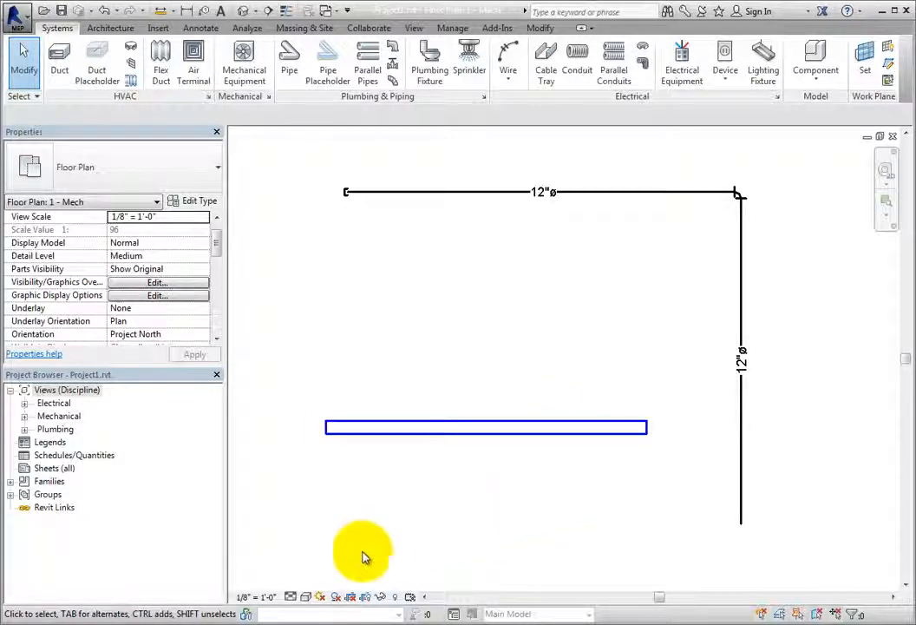
click(292, 598)
click(305, 582)
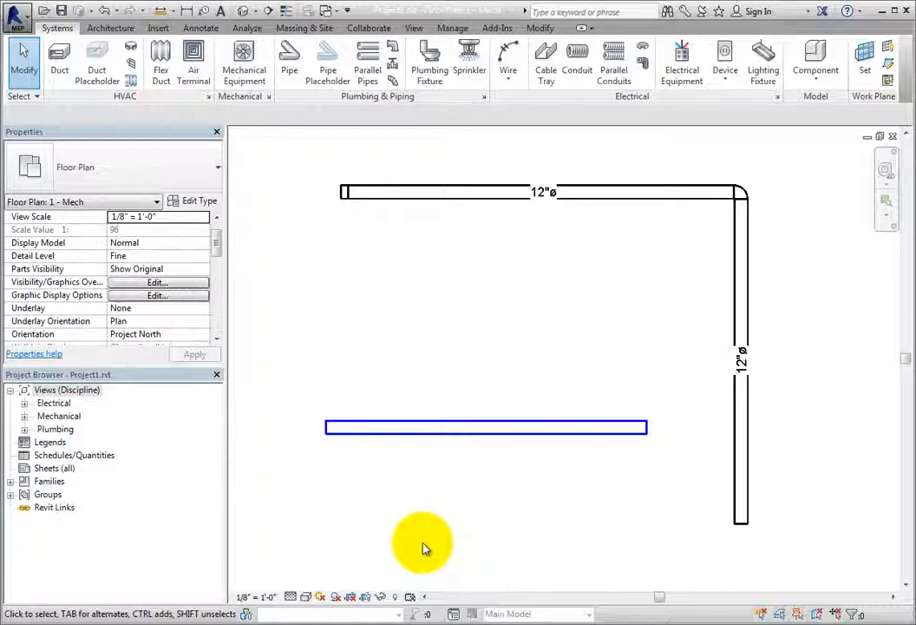
click(293, 598)
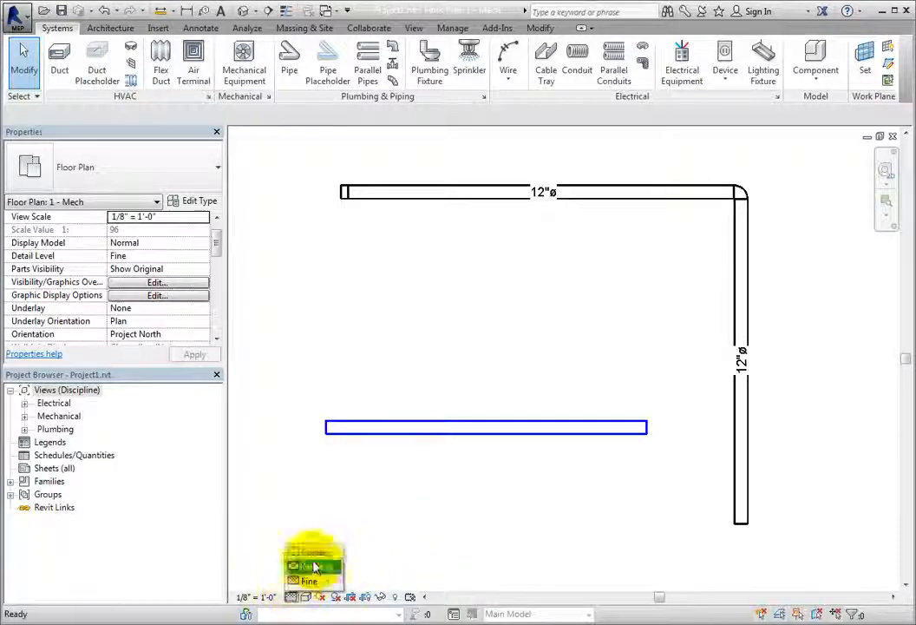
click(317, 554)
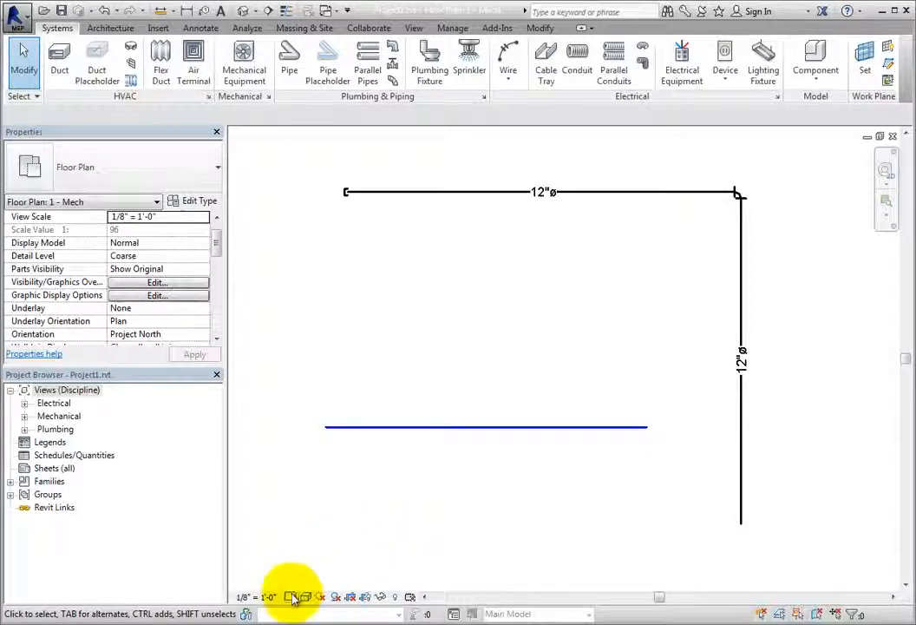
click(292, 598)
click(332, 568)
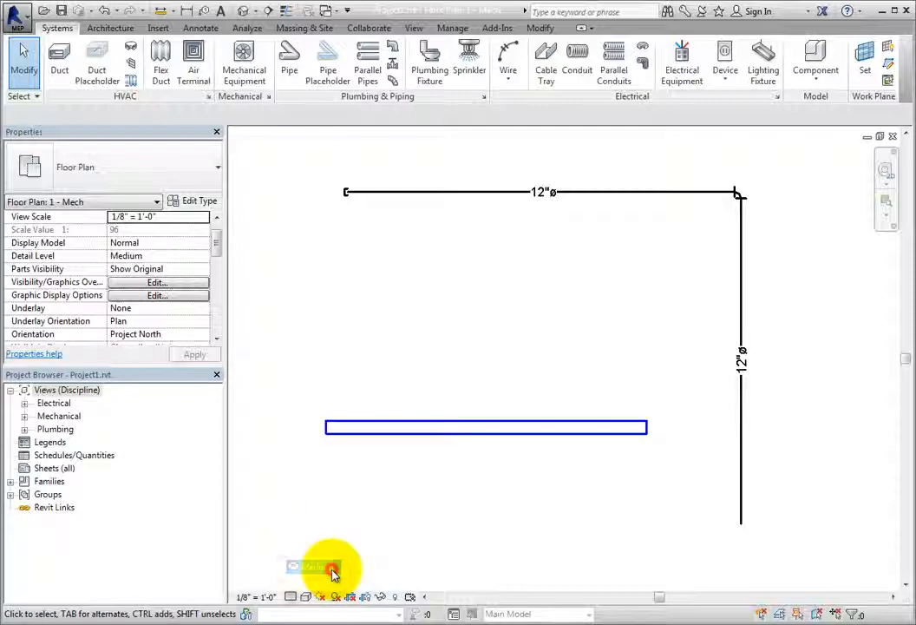